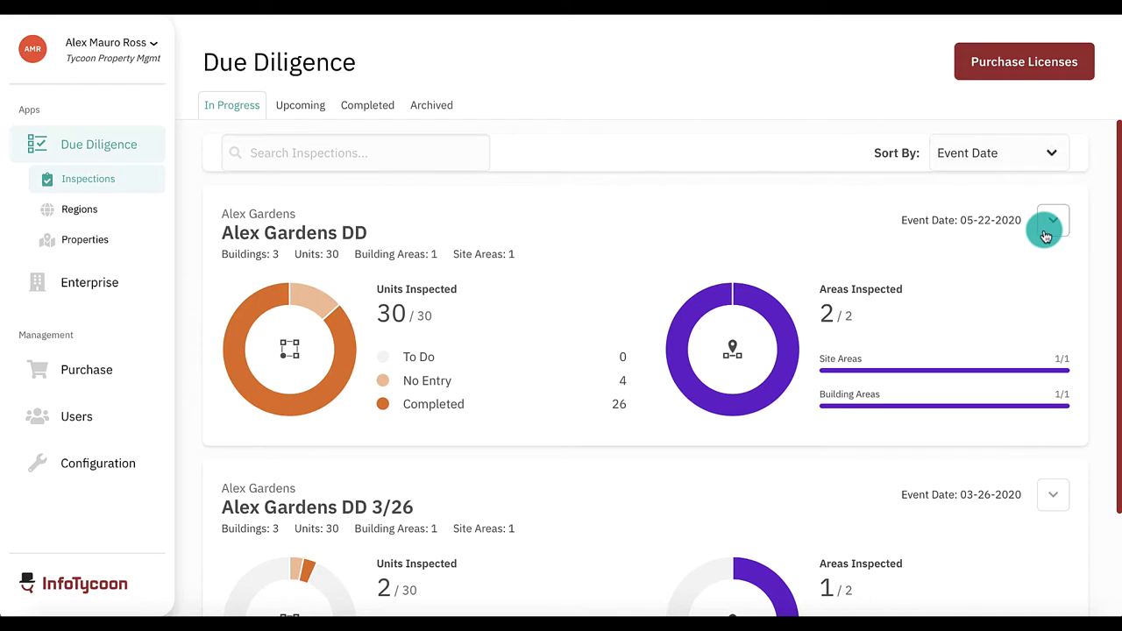
# Generate the Inspection Summary report for the Alex Gardens DD inspection dated 05-22-2020.
pyautogui.click(1052, 223)
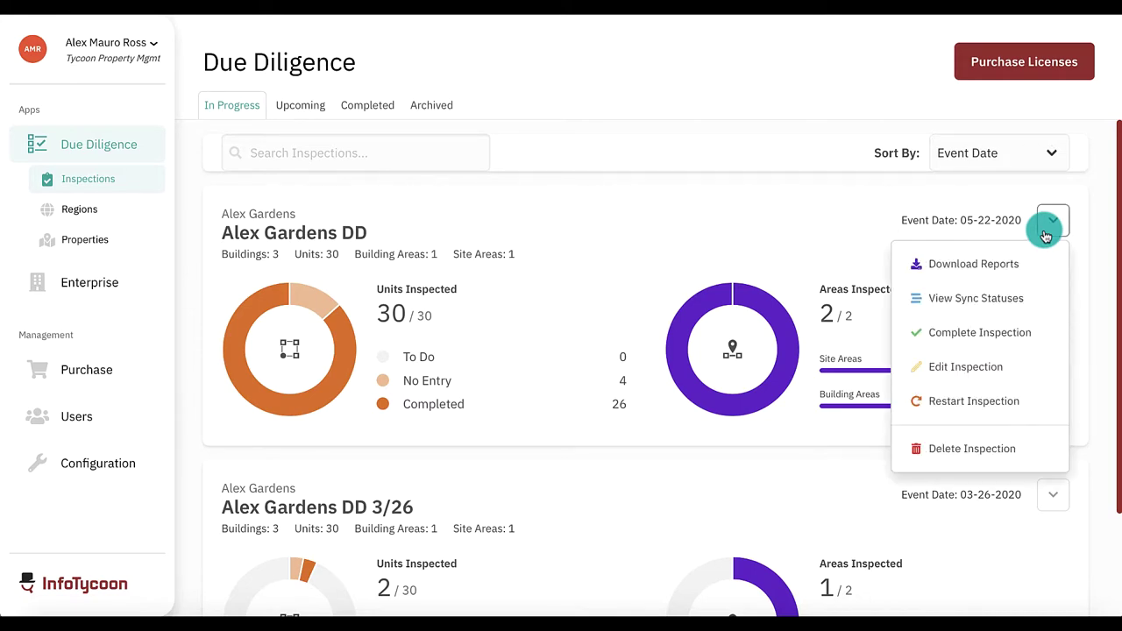
pyautogui.press('Down')
pyautogui.press('Return')
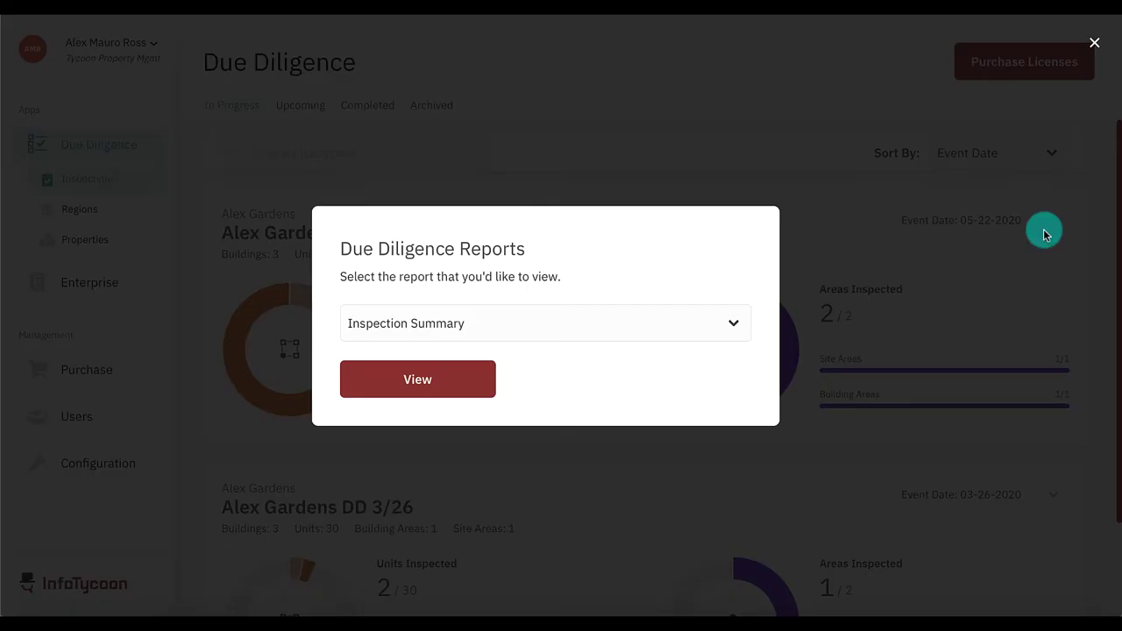
pyautogui.click(719, 314)
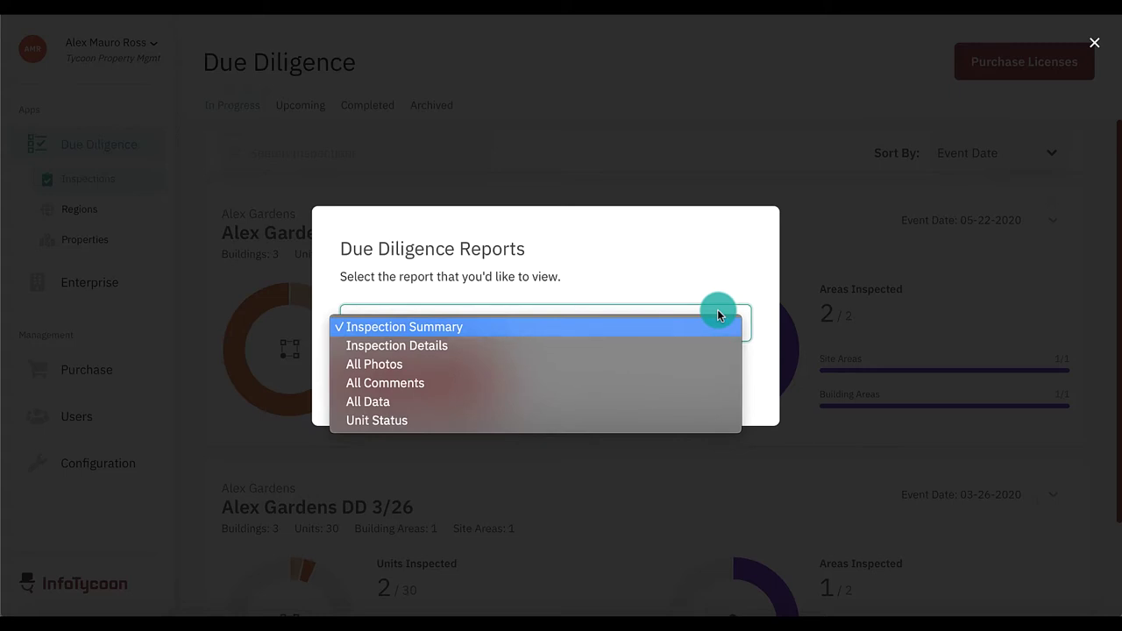
pyautogui.click(717, 311)
pyautogui.click(465, 382)
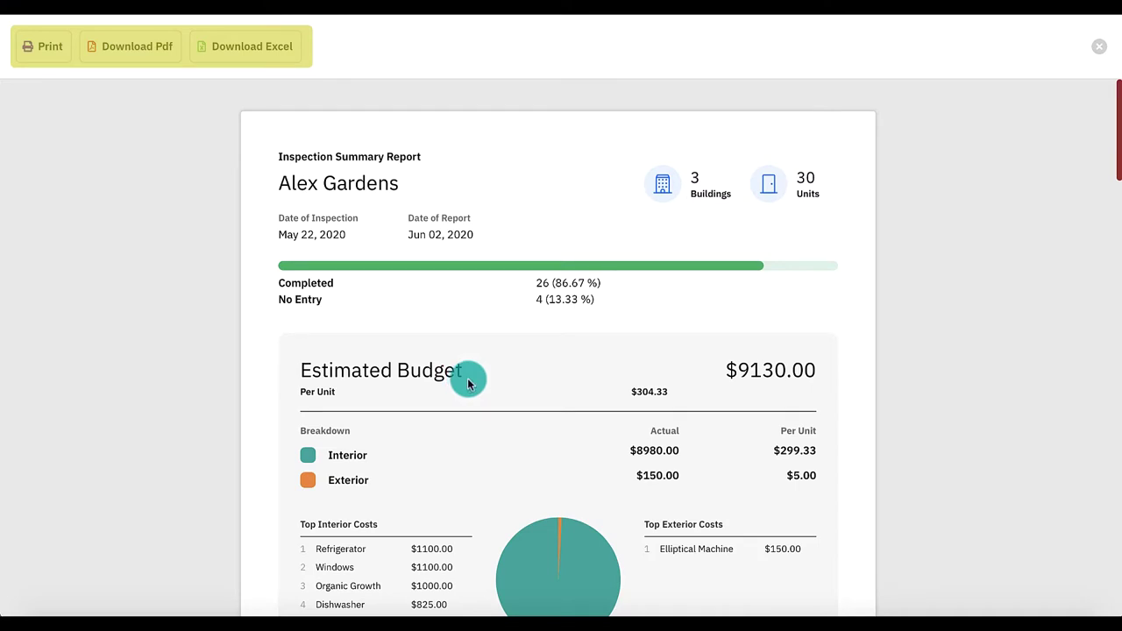
# Examine the summary report's estimated budget, floor plan completion, unit interior costs, and exterior and site area costs.
pyautogui.scroll(-3, 858, 416)
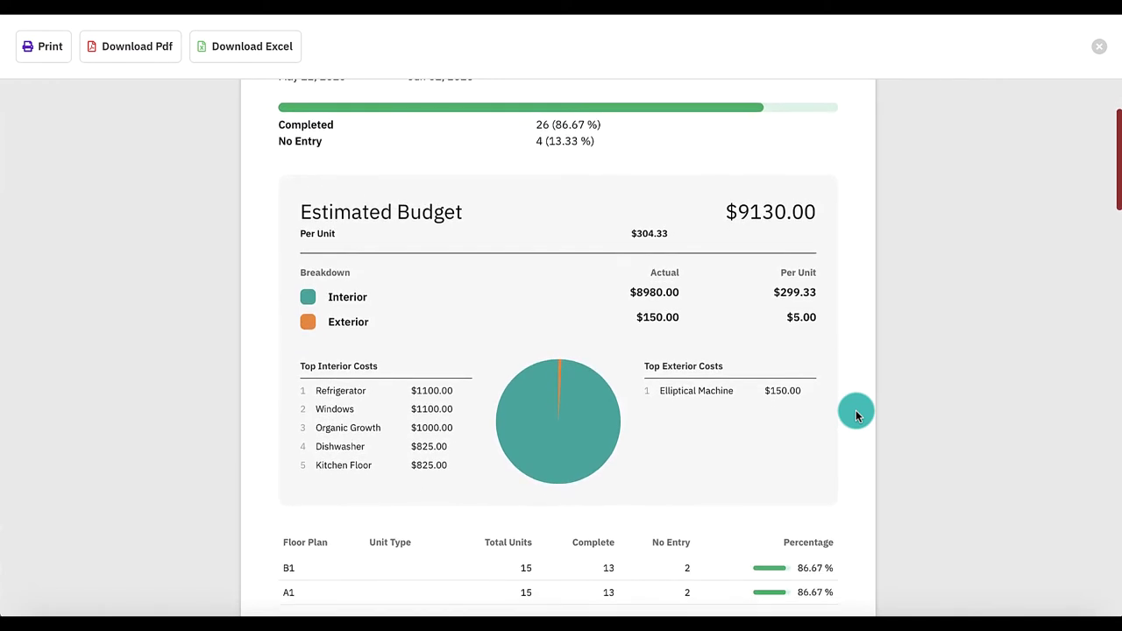
pyautogui.scroll(-1, 856, 410)
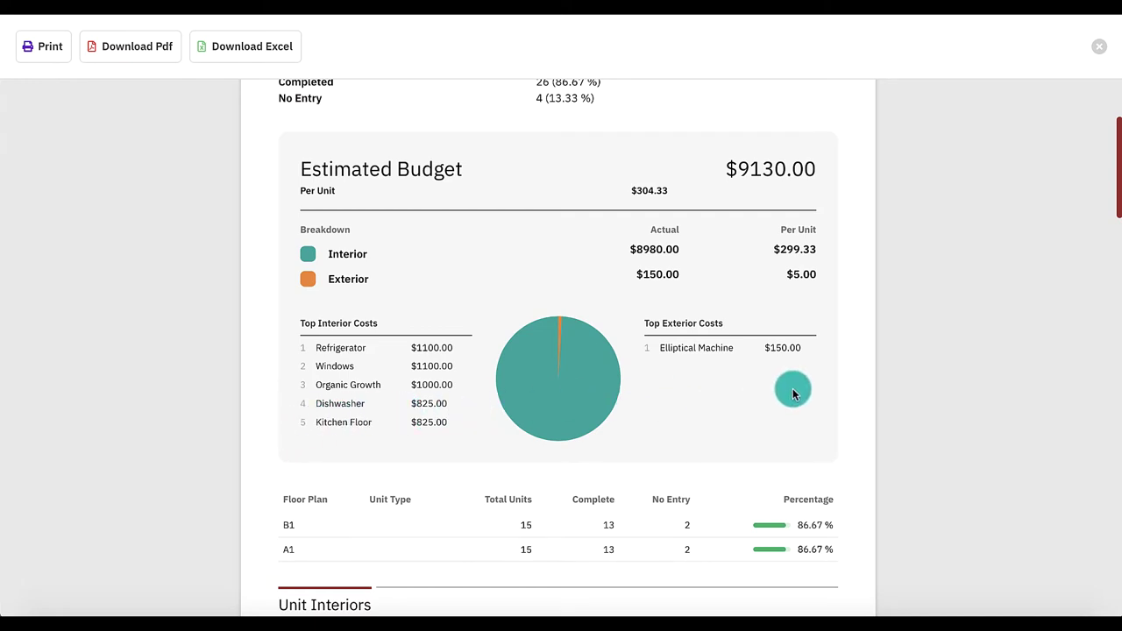
pyautogui.scroll(-3, 793, 394)
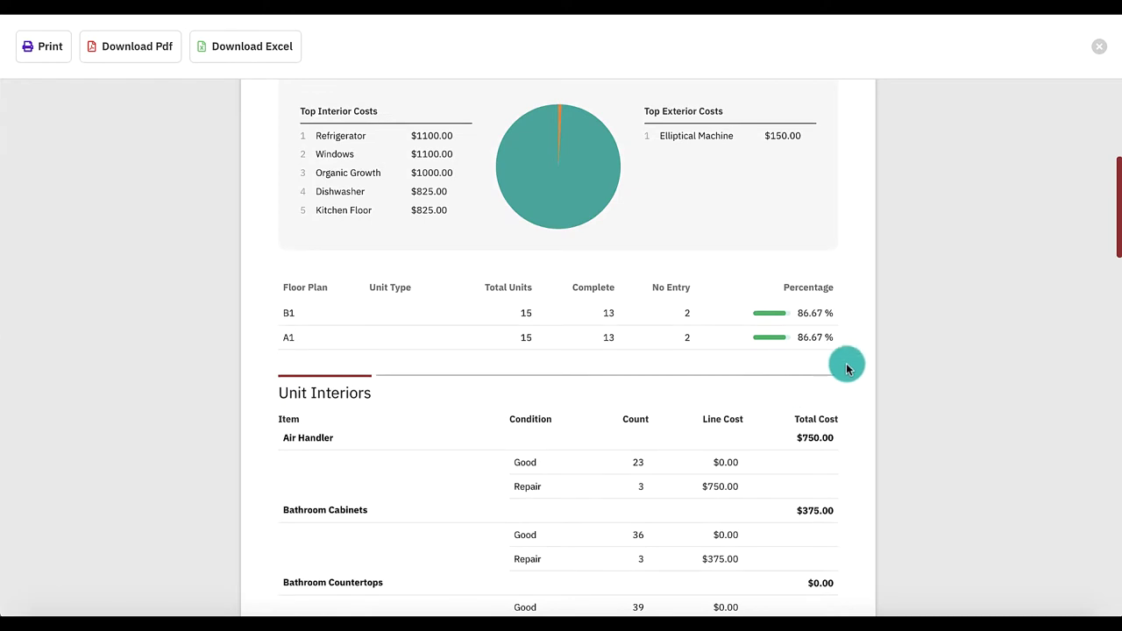
pyautogui.scroll(-3, 847, 369)
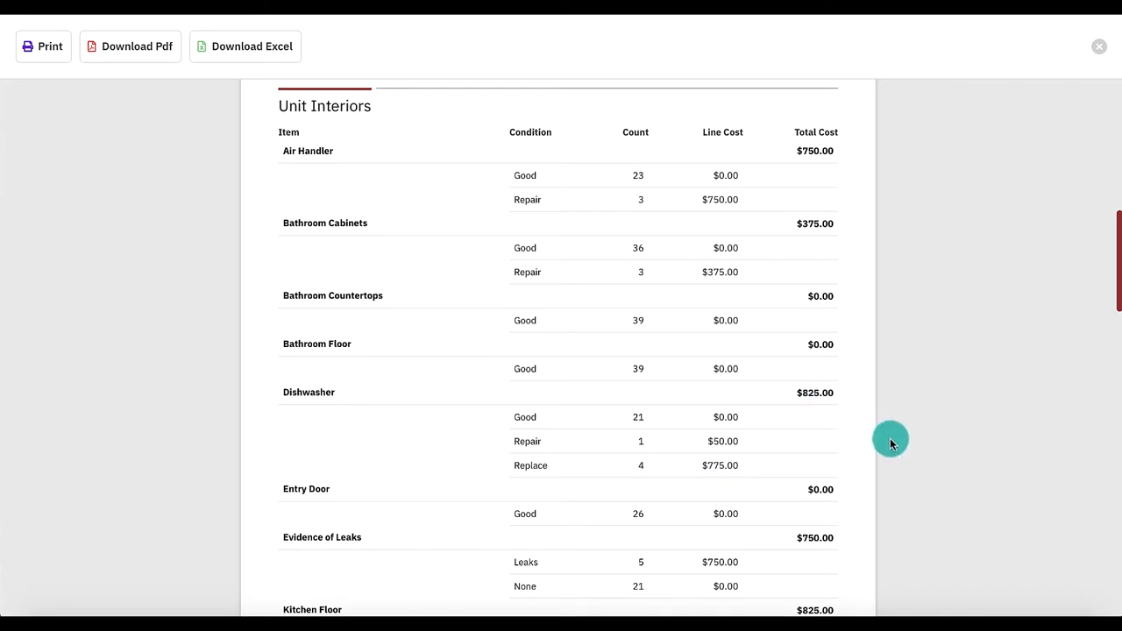
pyautogui.scroll(-3, 890, 443)
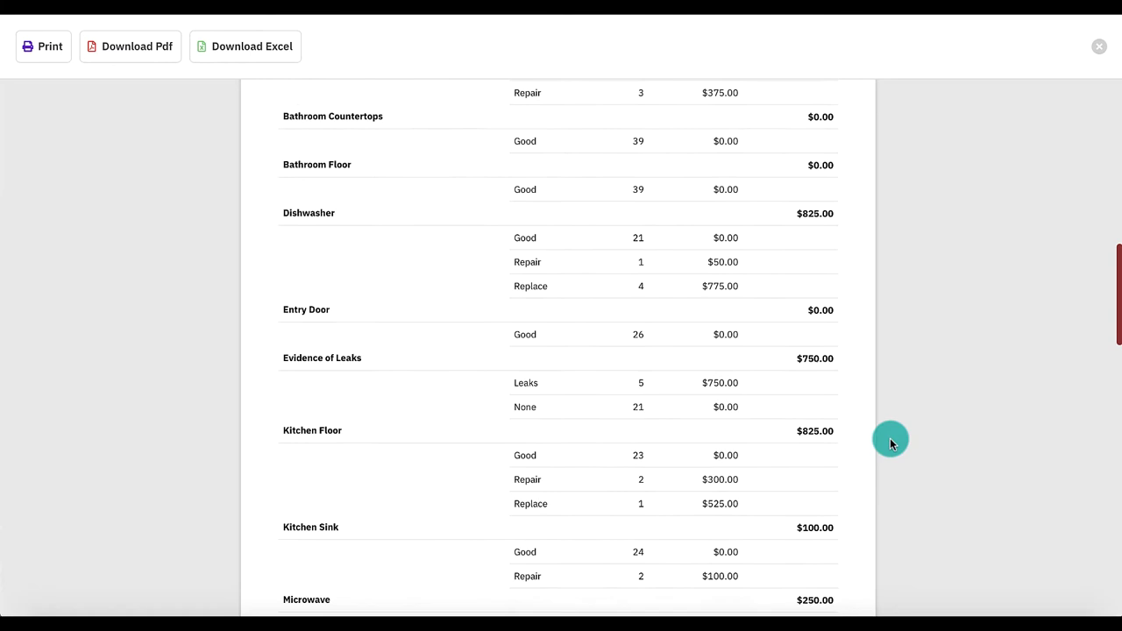
pyautogui.scroll(-4, 890, 443)
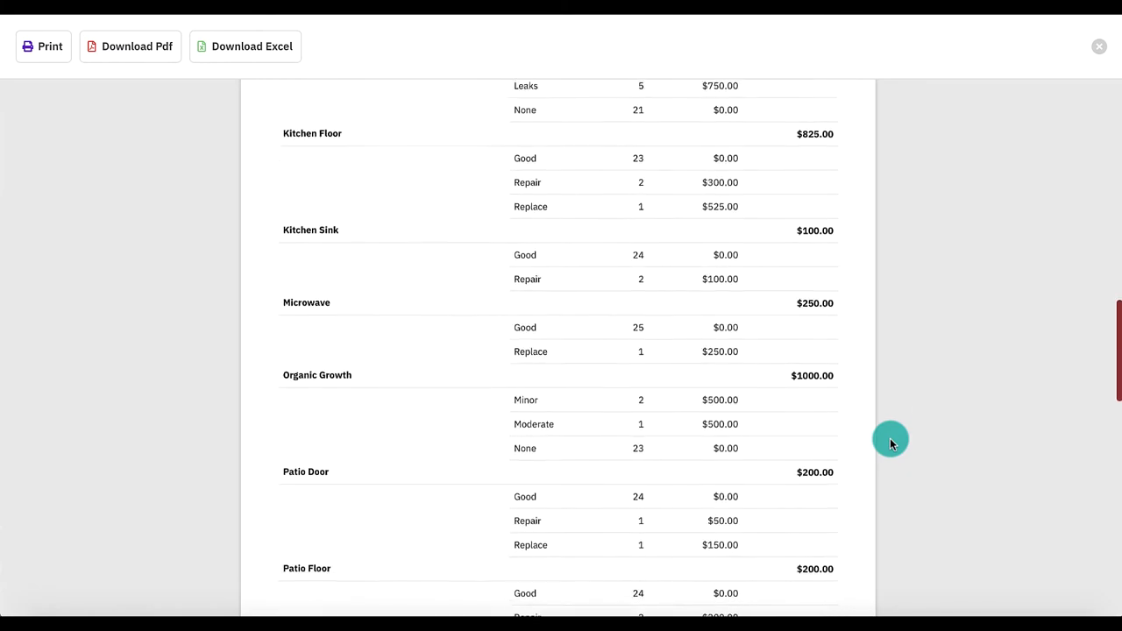
pyautogui.scroll(-4, 890, 442)
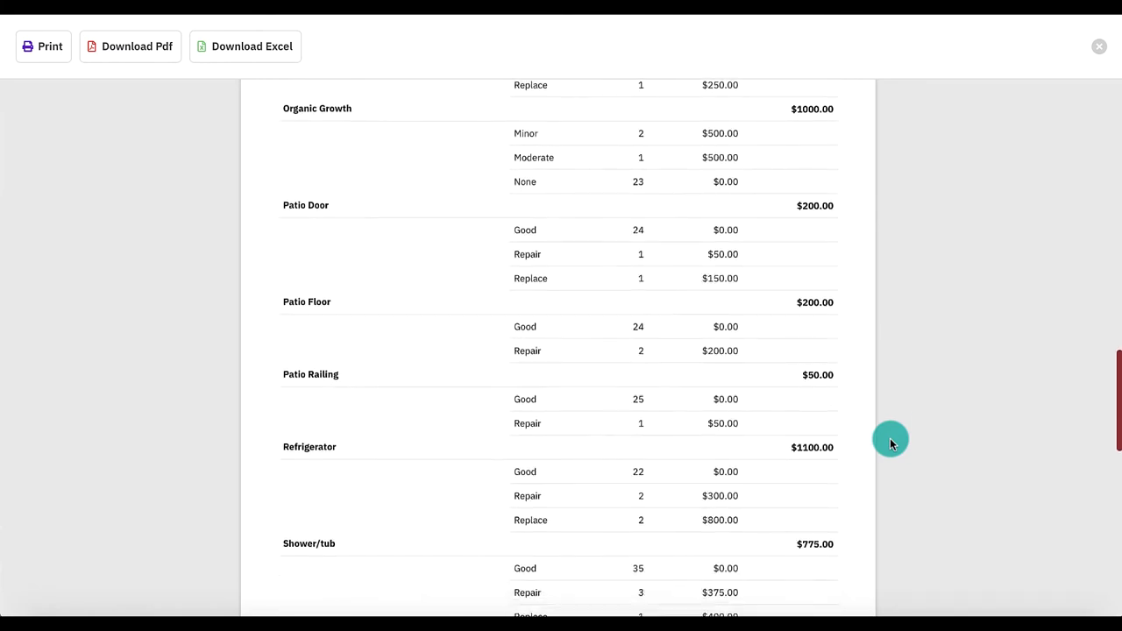
pyautogui.scroll(-3, 890, 443)
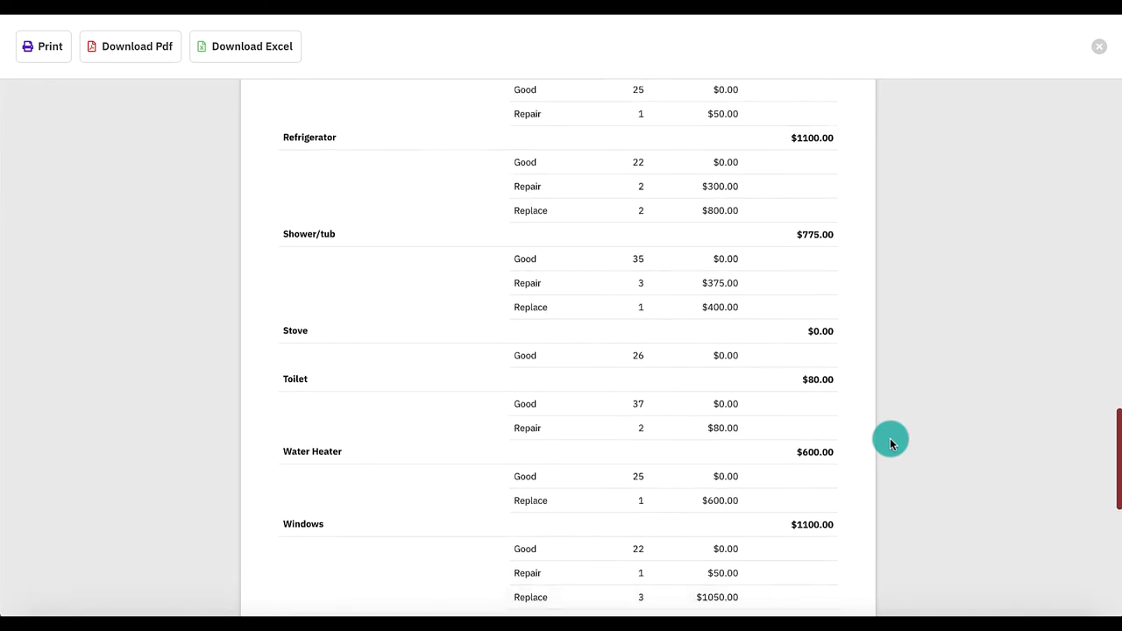
pyautogui.scroll(-2, 890, 442)
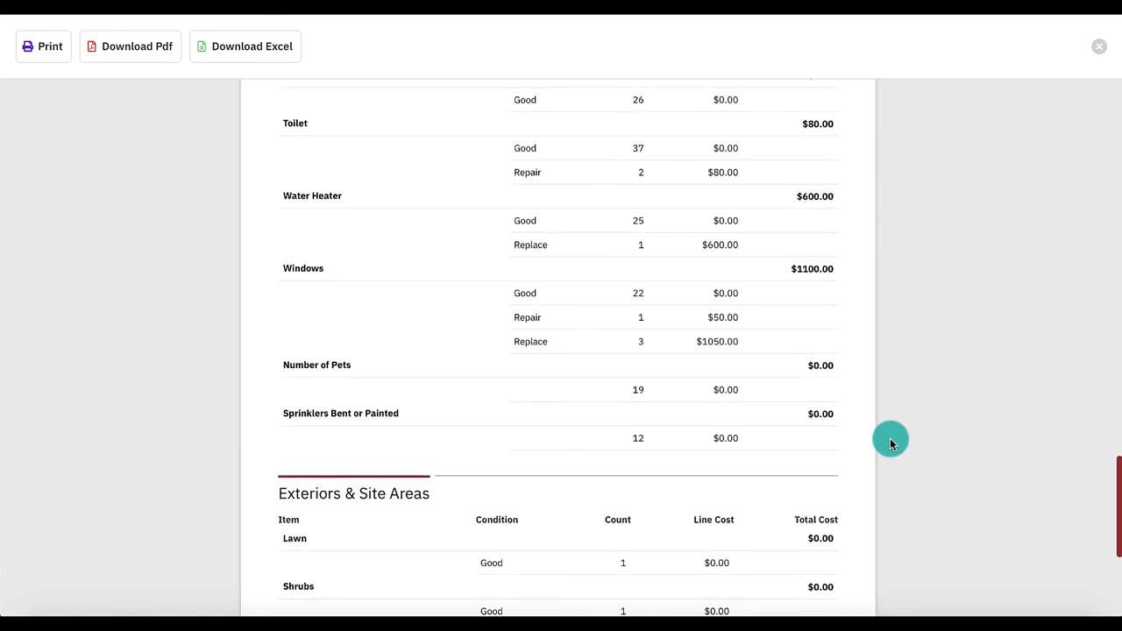
pyautogui.scroll(-2, 890, 442)
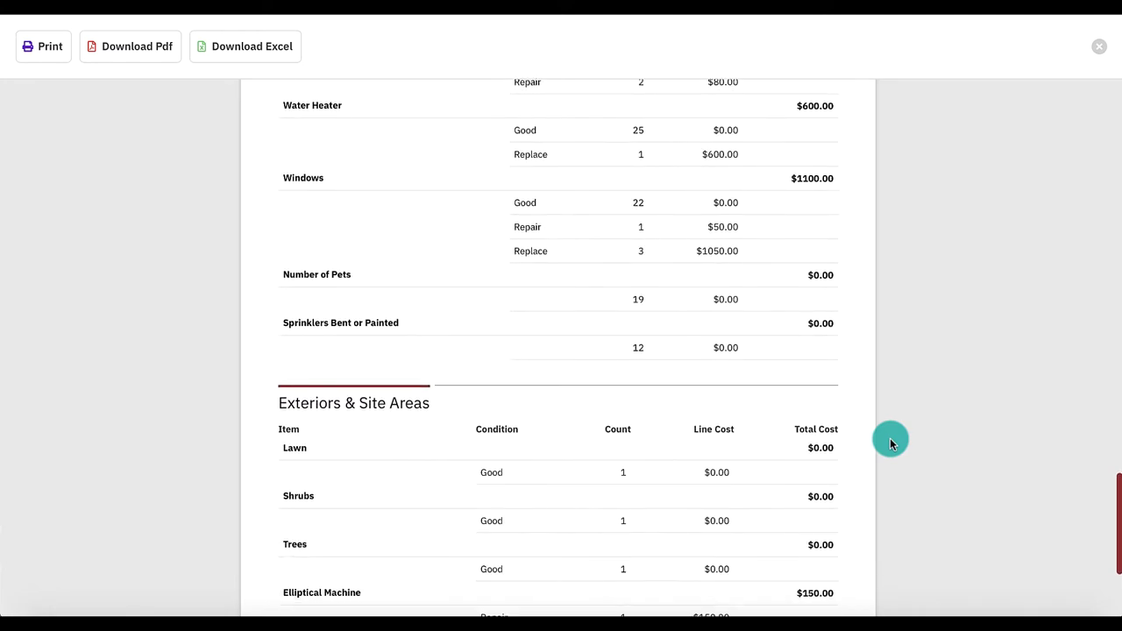
pyautogui.scroll(-2, 890, 443)
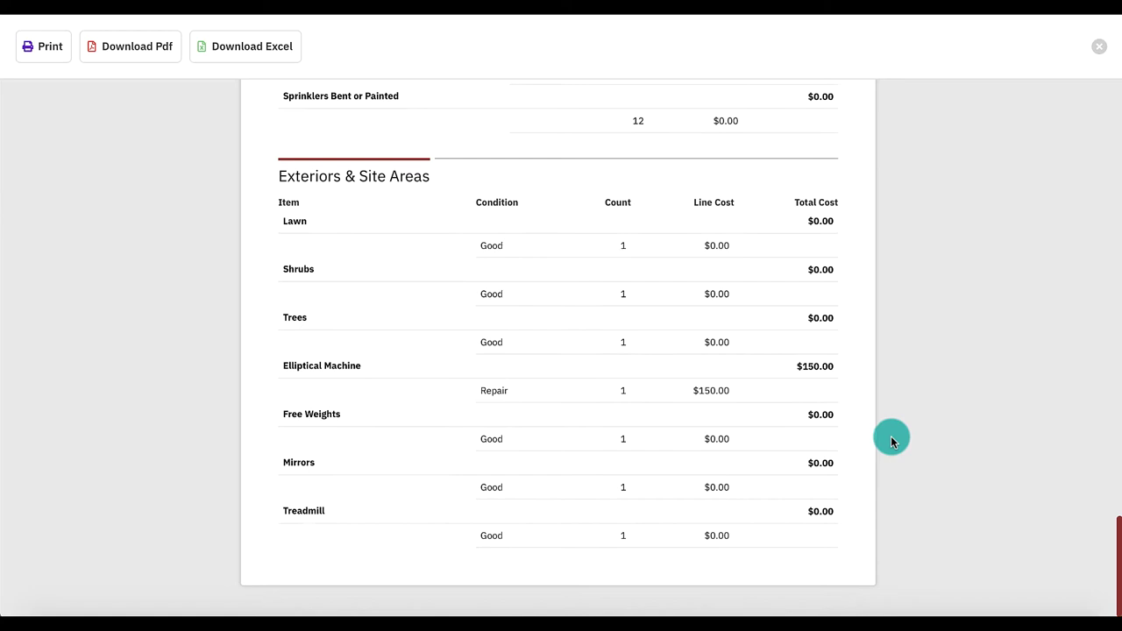
# Close the summary, generate the Inspection Details report and look across the room columns of its unit inspection spreadsheet.
pyautogui.click(1101, 55)
pyautogui.click(701, 308)
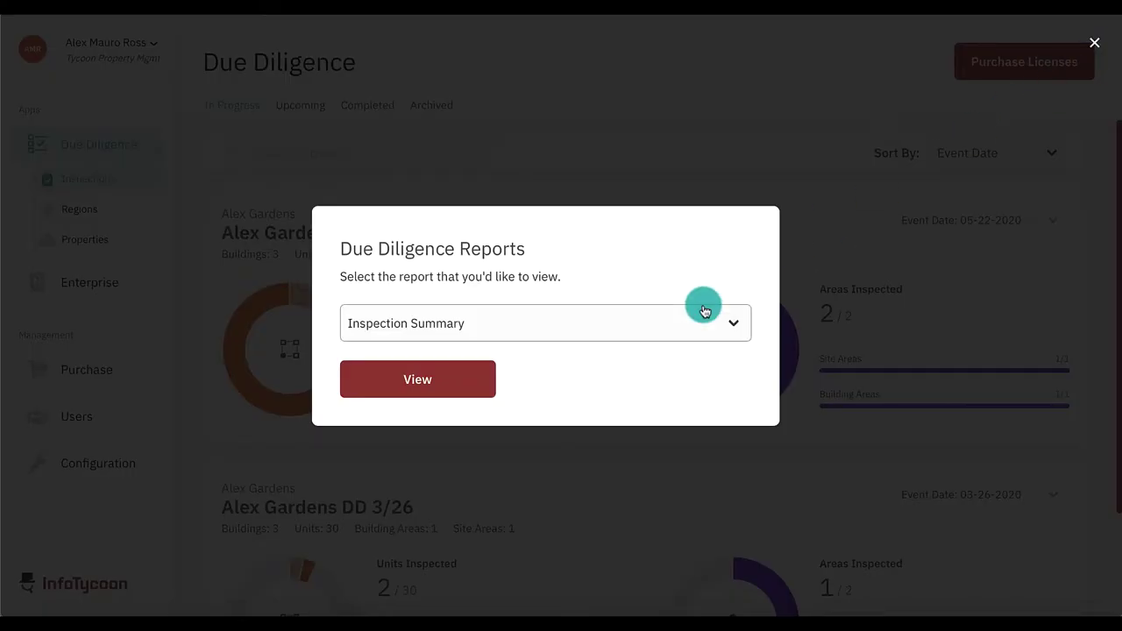
pyautogui.press('Return')
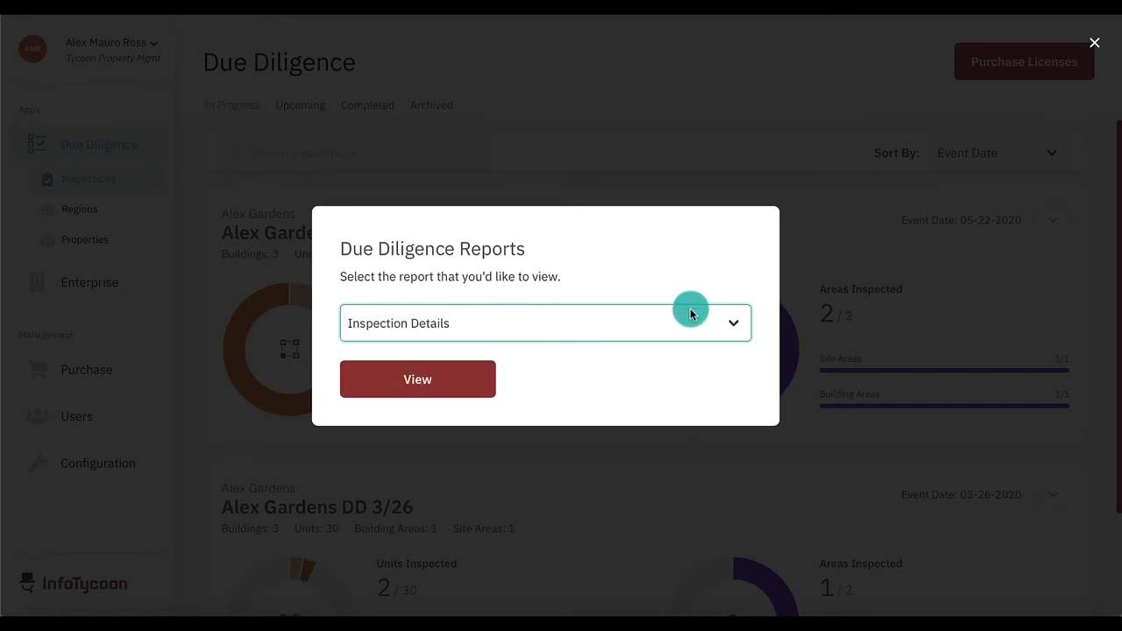
pyautogui.click(475, 387)
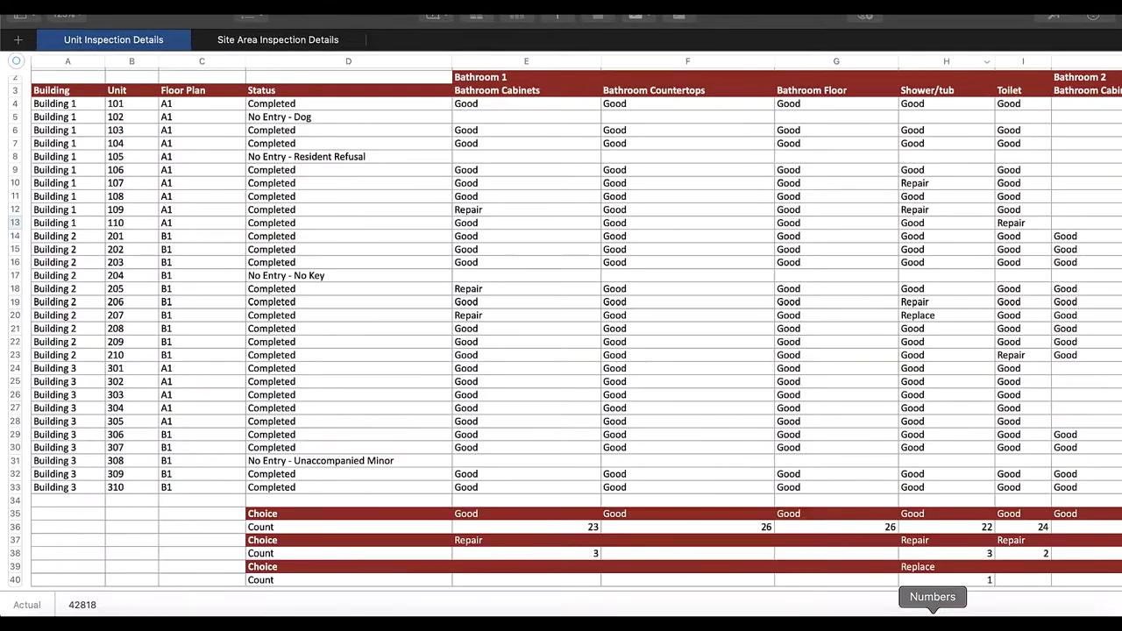
pyautogui.hscroll(1, 181, 571)
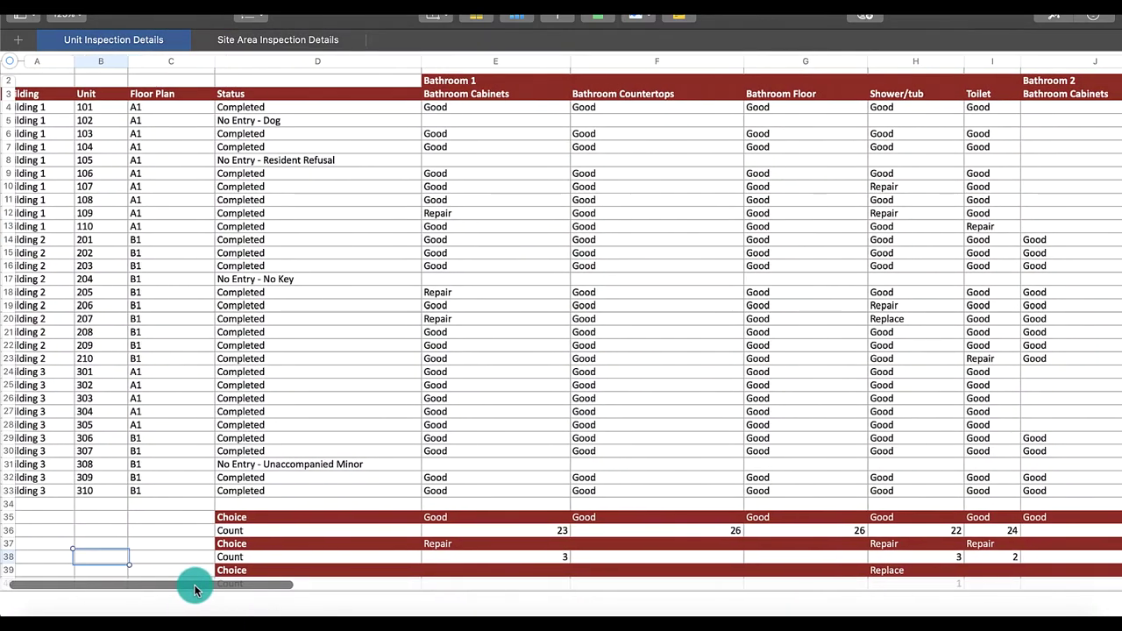
pyautogui.hscroll(3, 195, 590)
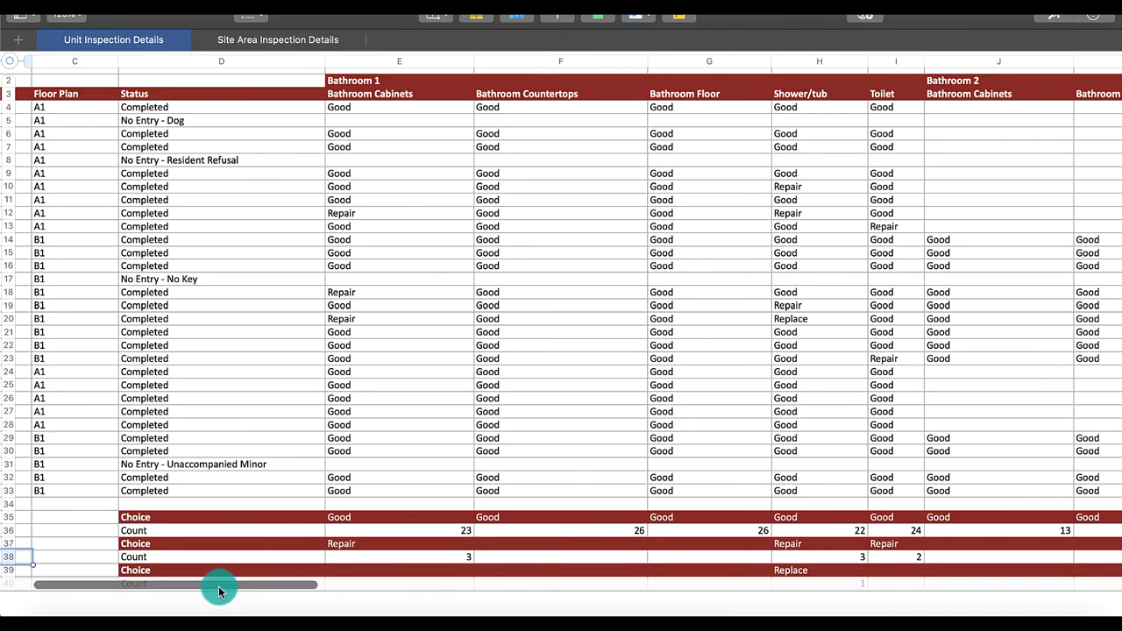
pyautogui.moveTo(220, 592); pyautogui.dragTo(474, 598)
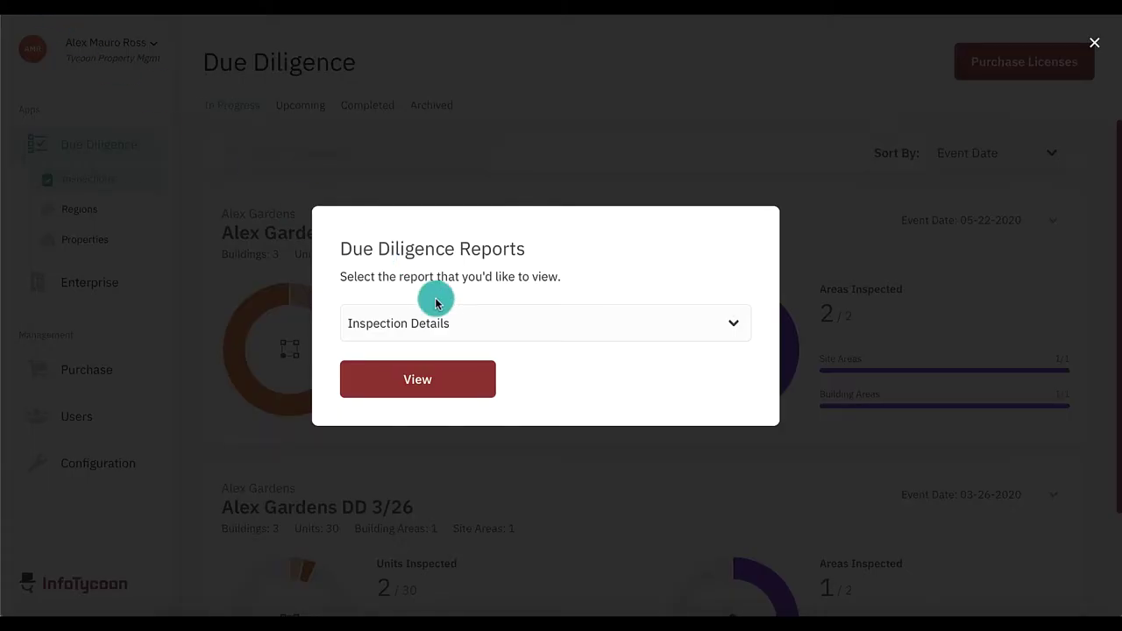
# Generate the All Photos report for the same inspection and look through its general, bathroom and kitchen unit issue photos.
pyautogui.click(436, 301)
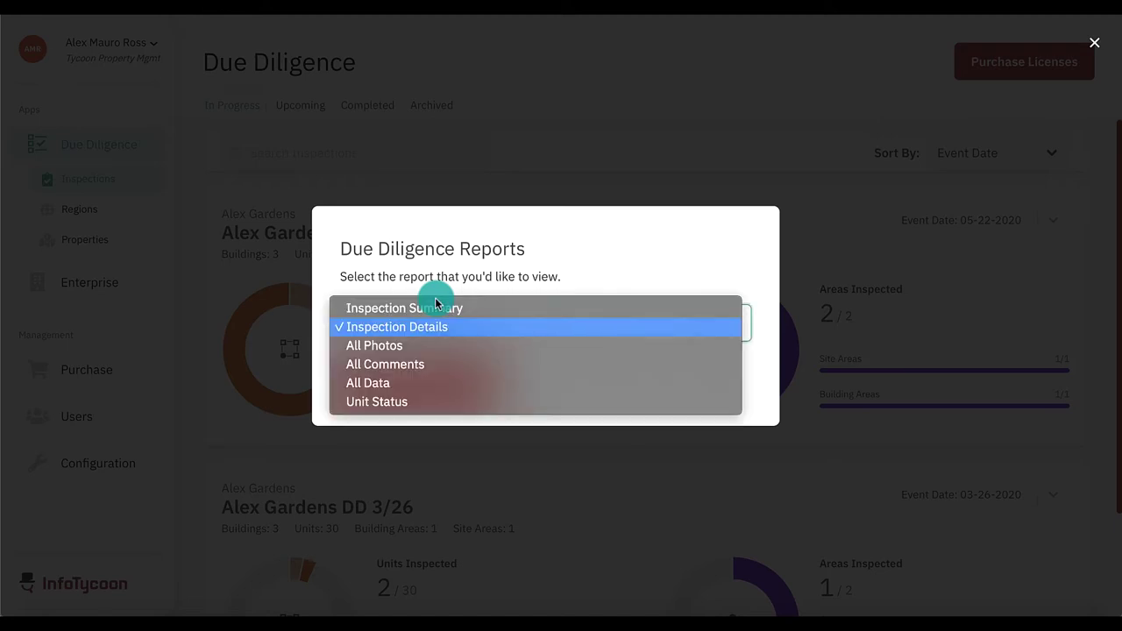
pyautogui.press('Down')
pyautogui.press('Return')
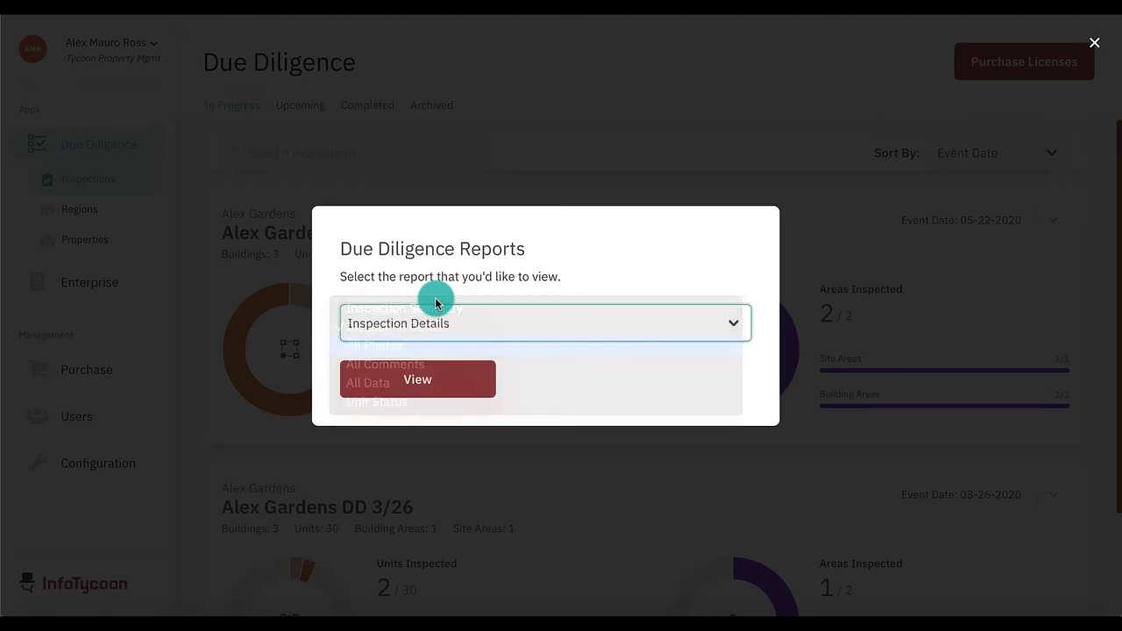
pyautogui.click(432, 383)
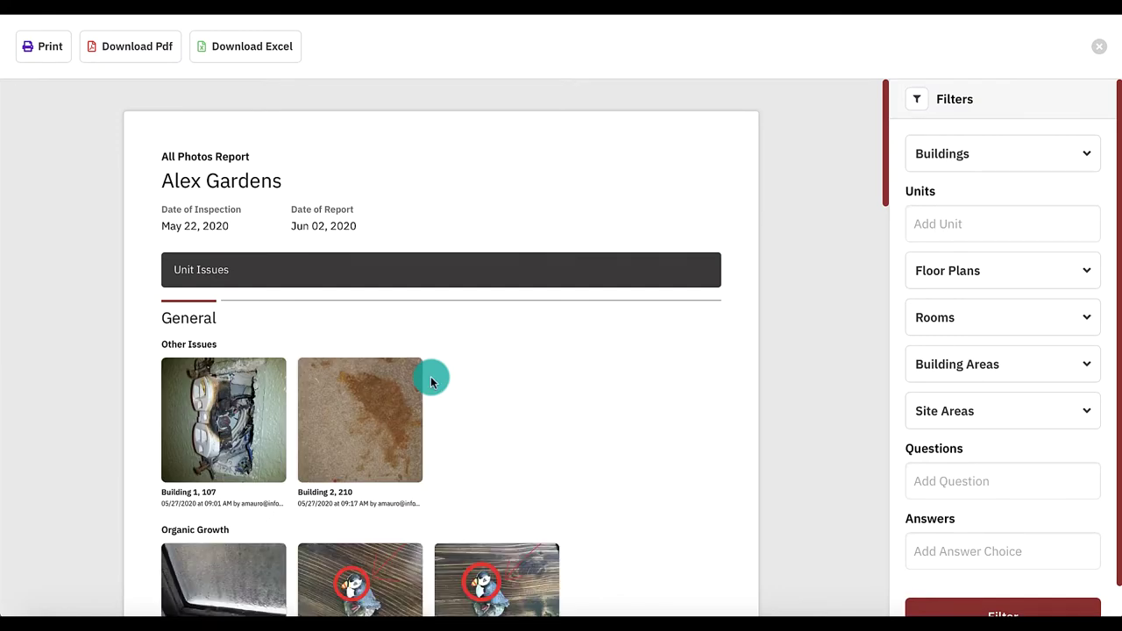
pyautogui.scroll(-5, 657, 440)
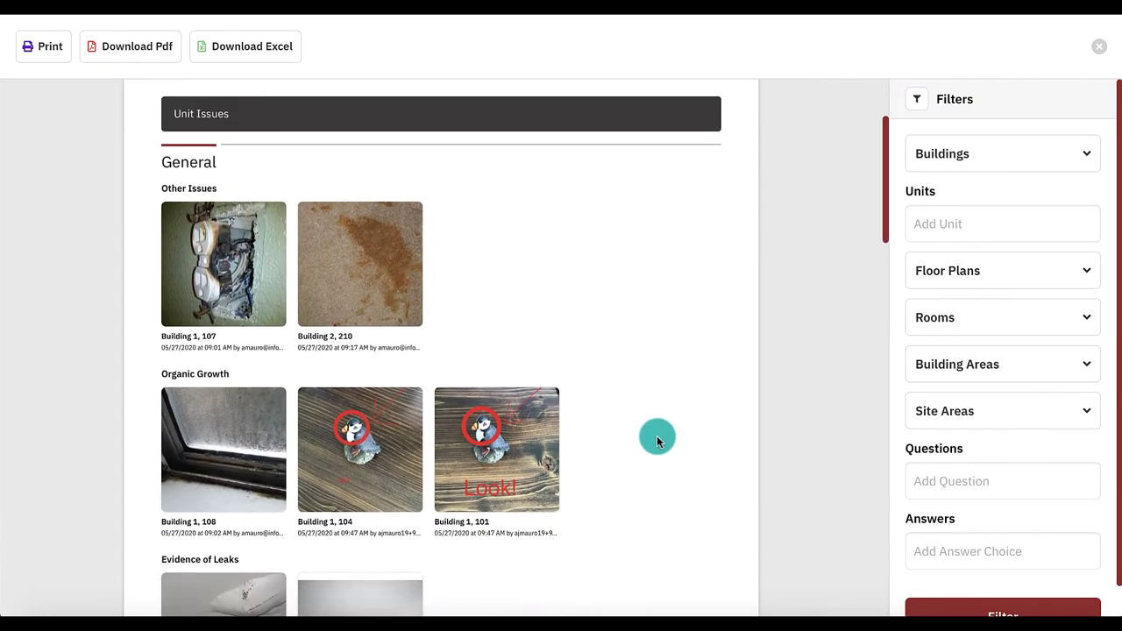
pyautogui.scroll(-8, 657, 441)
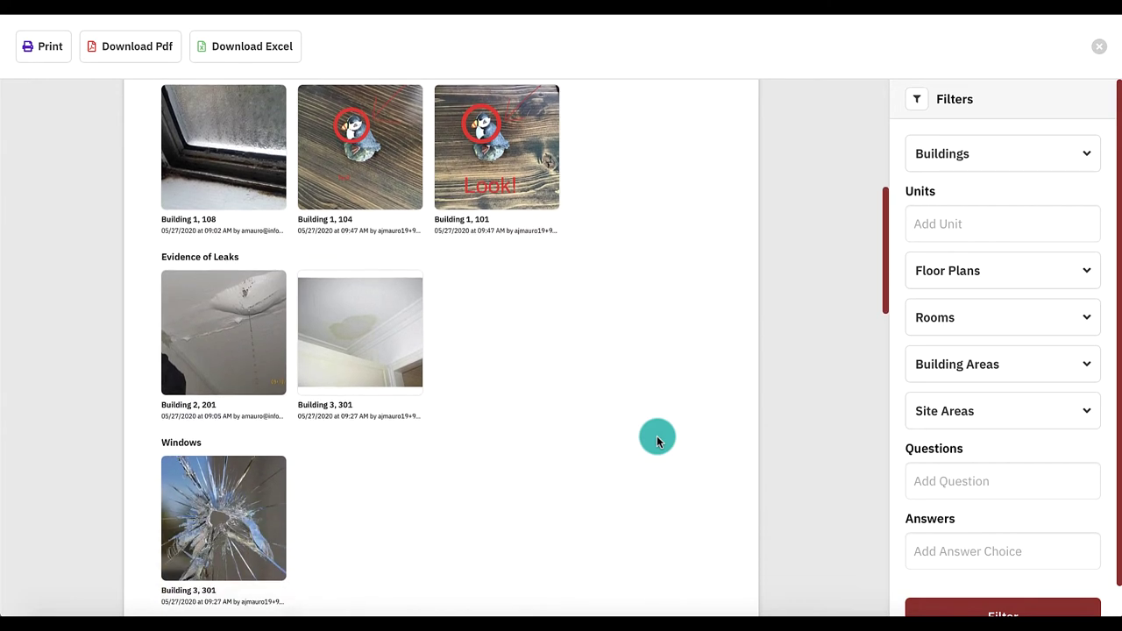
pyautogui.scroll(-5, 659, 441)
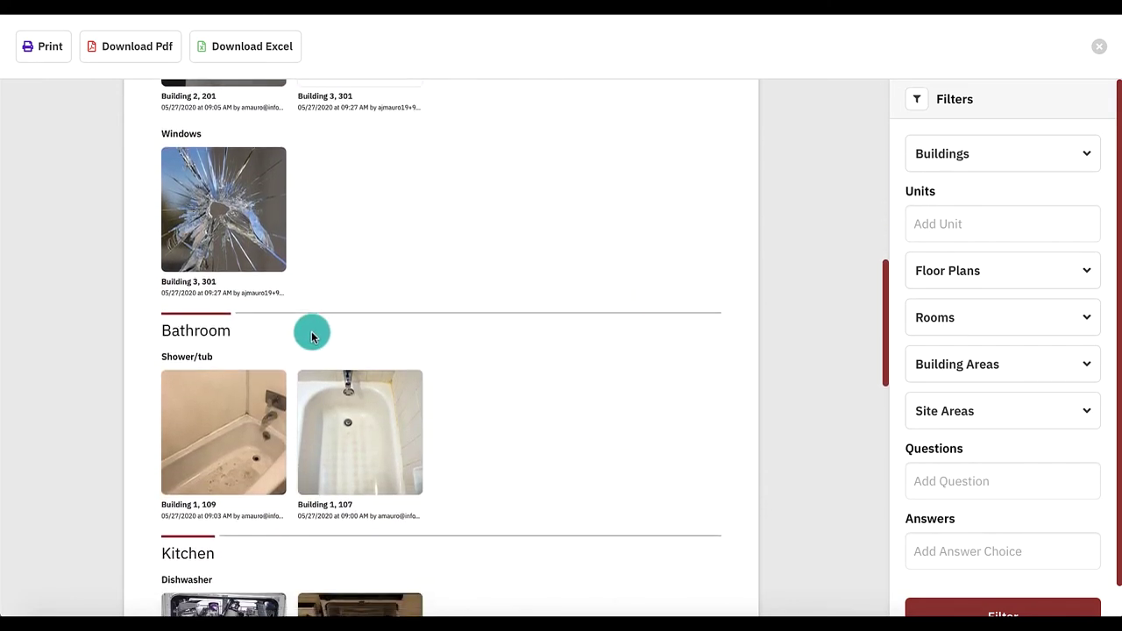
pyautogui.scroll(-5, 664, 380)
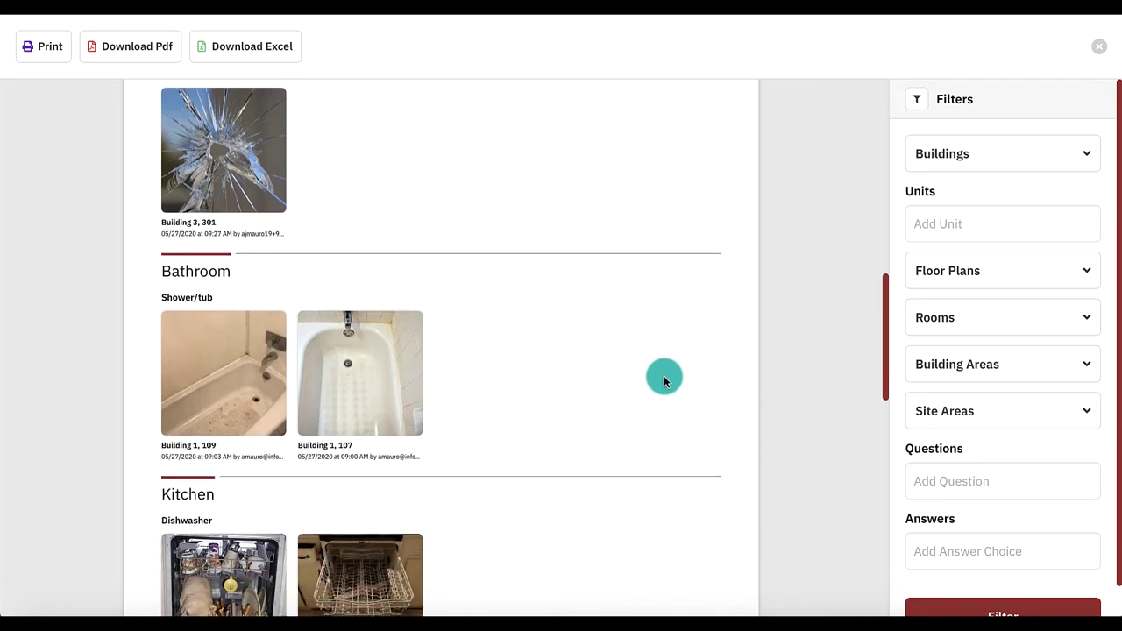
pyautogui.scroll(-3, 664, 380)
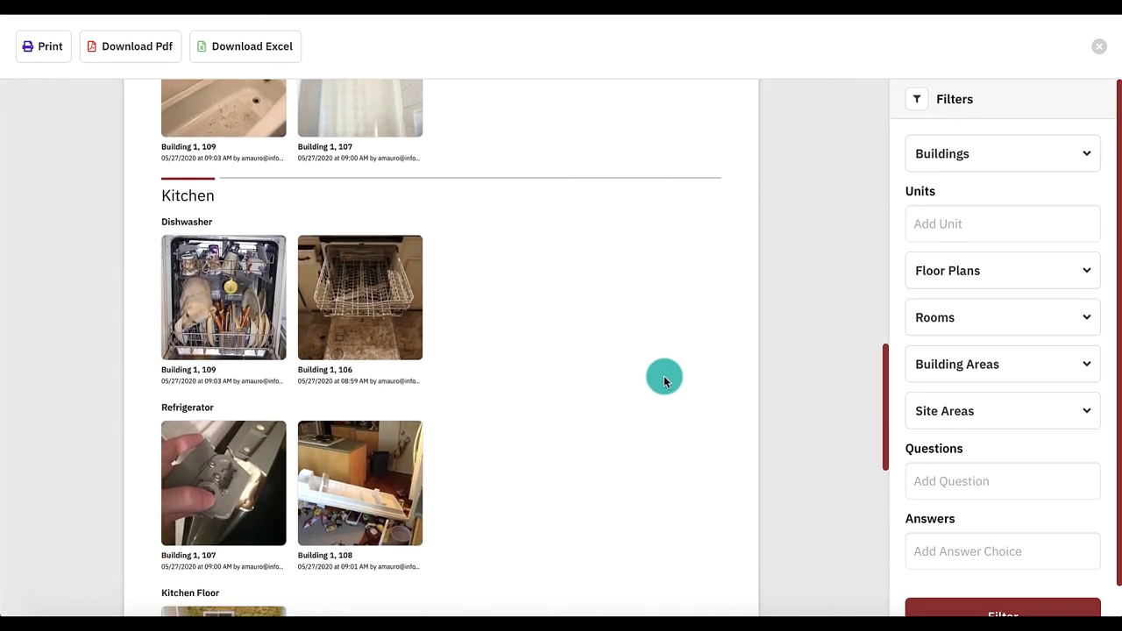
pyautogui.scroll(-3, 663, 380)
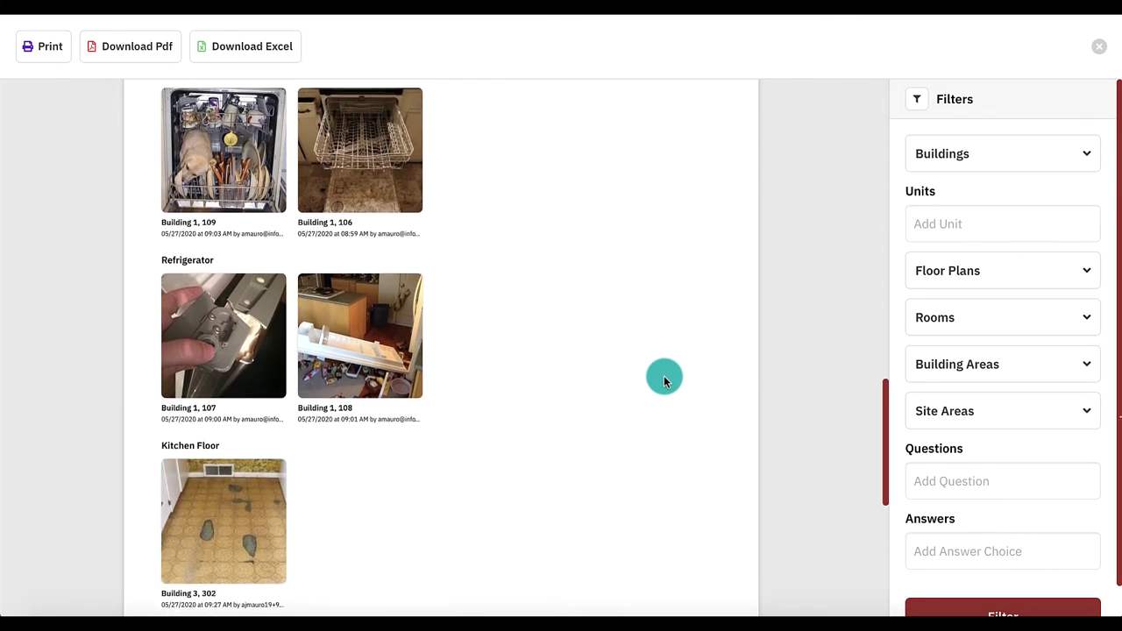
# Filter the All Photos report to Building 1 and the Kitchen room.
pyautogui.click(965, 166)
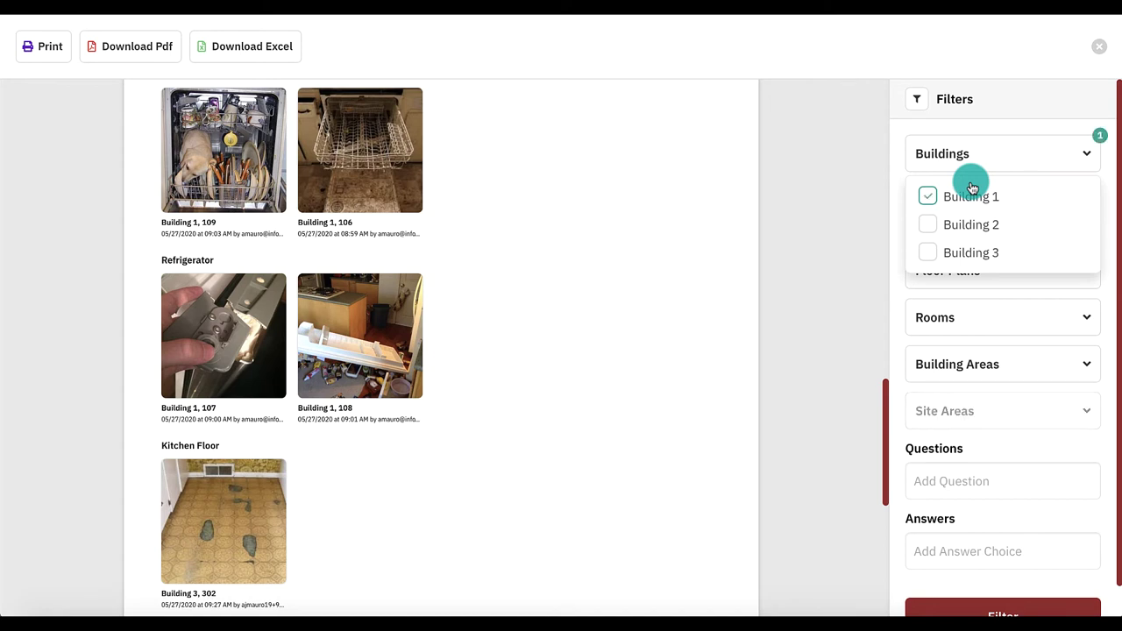
pyautogui.click(877, 214)
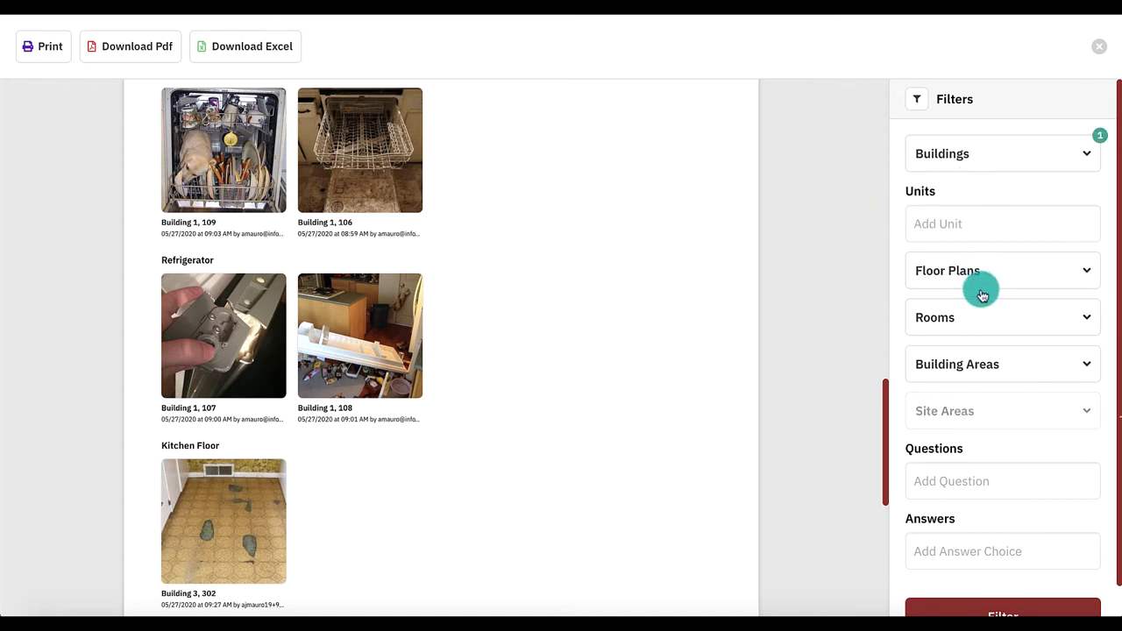
pyautogui.click(971, 325)
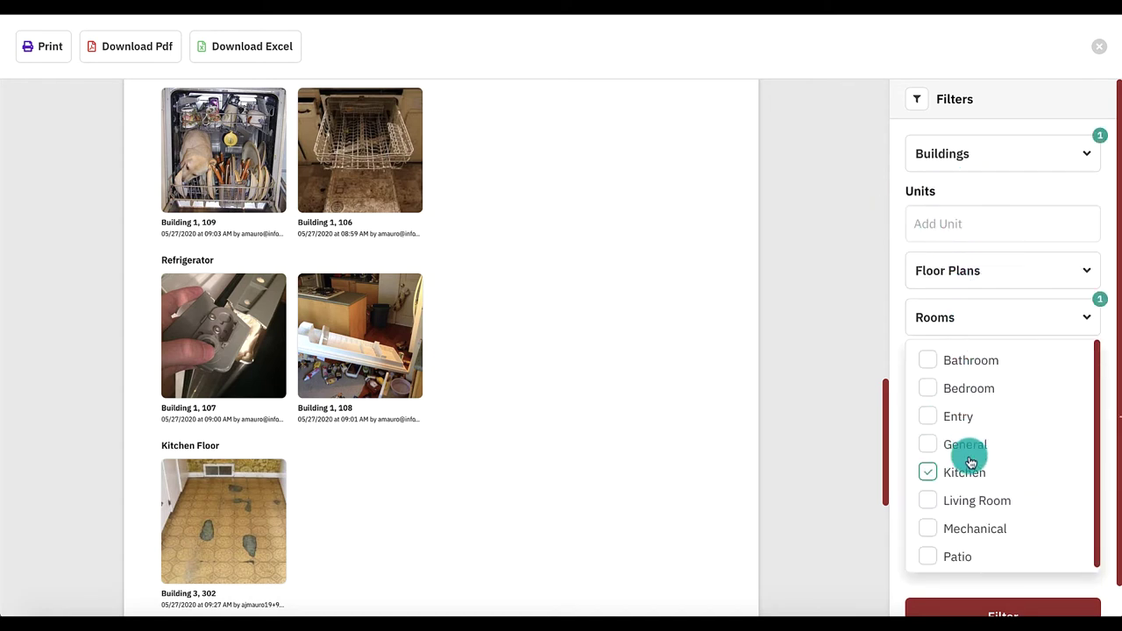
pyautogui.click(883, 445)
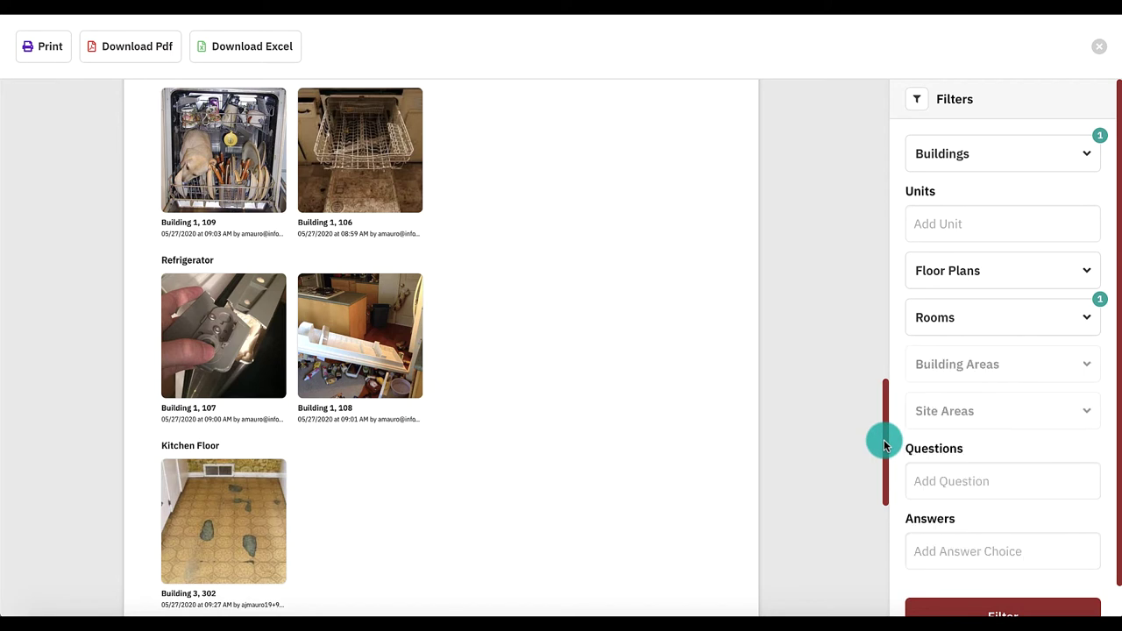
pyautogui.scroll(-1, 884, 446)
pyautogui.click(948, 587)
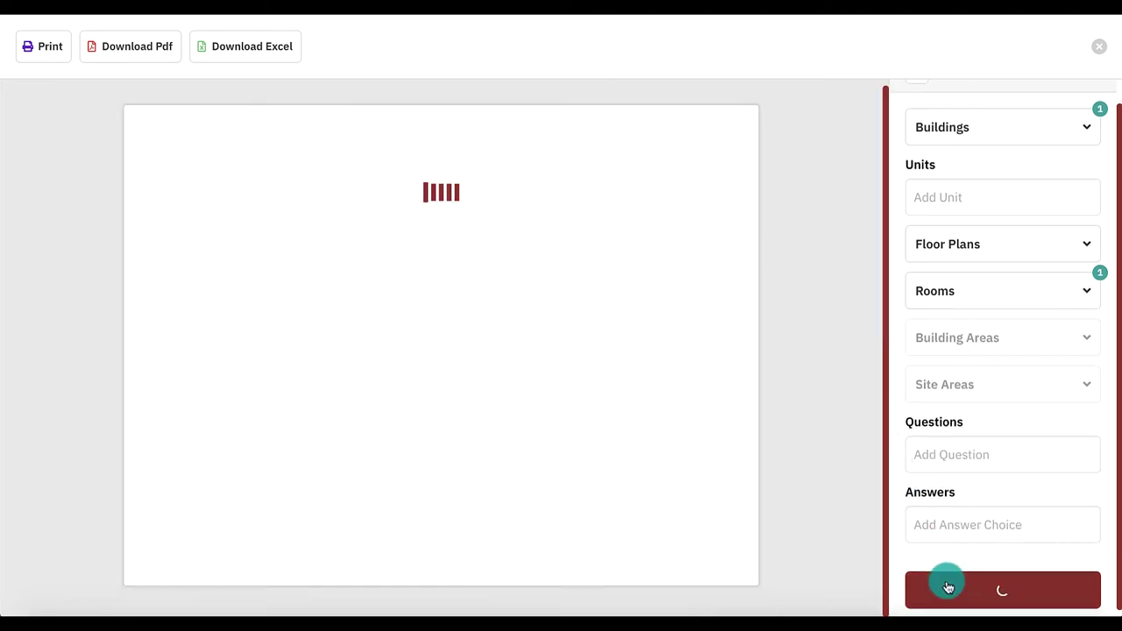
# Review the filtered kitchen photos, download the All Photos report as Excel and open the image URL in the first data row.
pyautogui.scroll(-3, 728, 511)
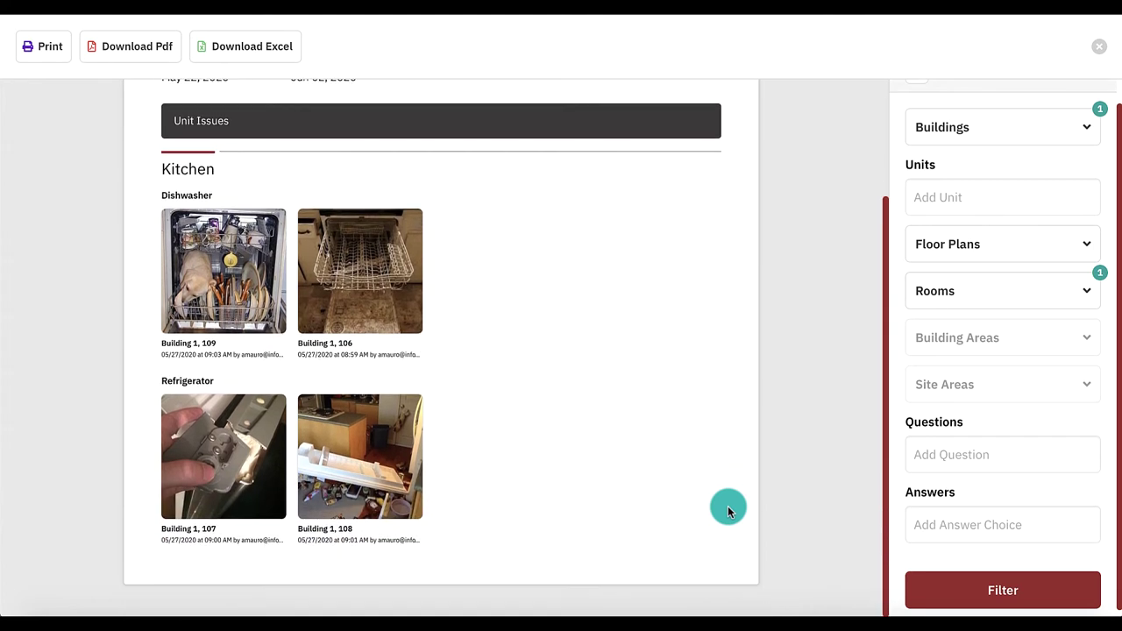
pyautogui.scroll(3, 728, 511)
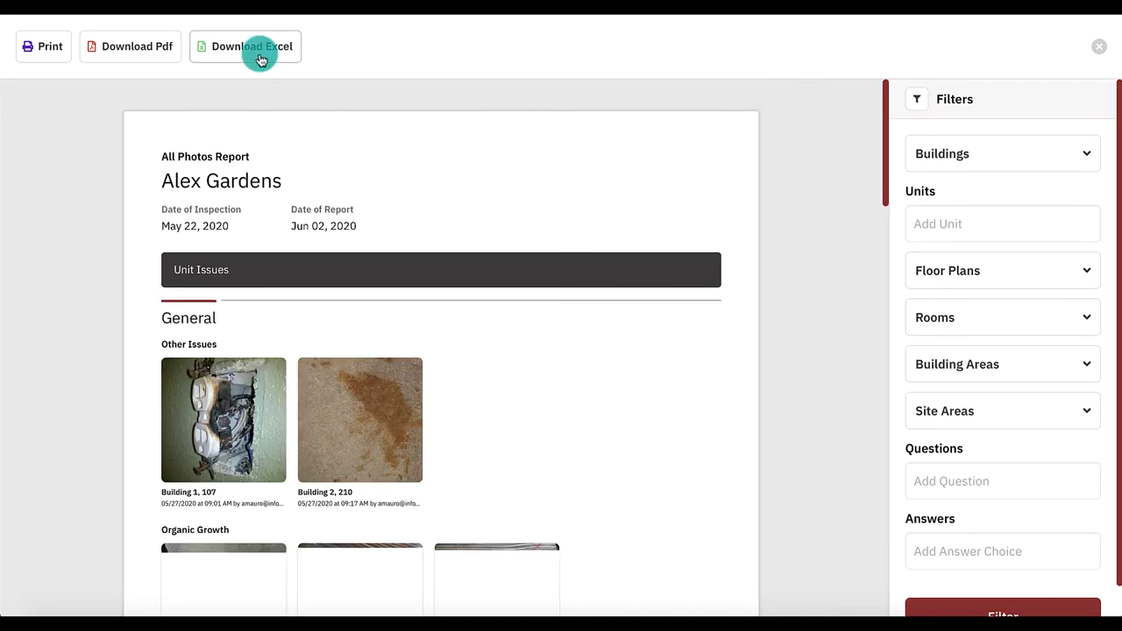
pyautogui.click(258, 50)
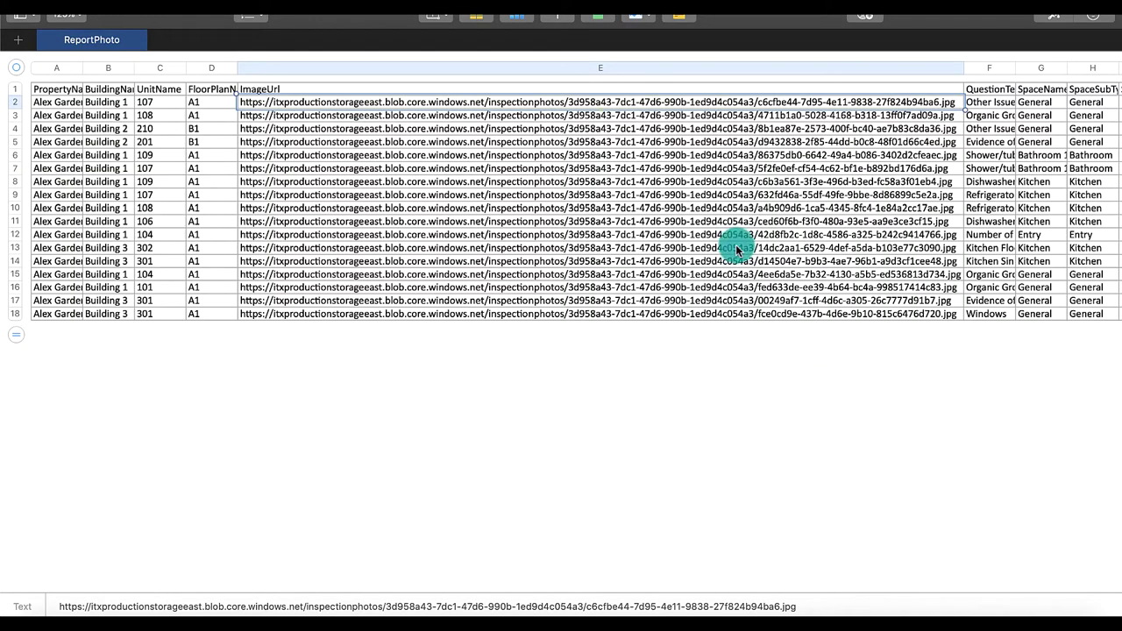
pyautogui.doubleClick(625, 102)
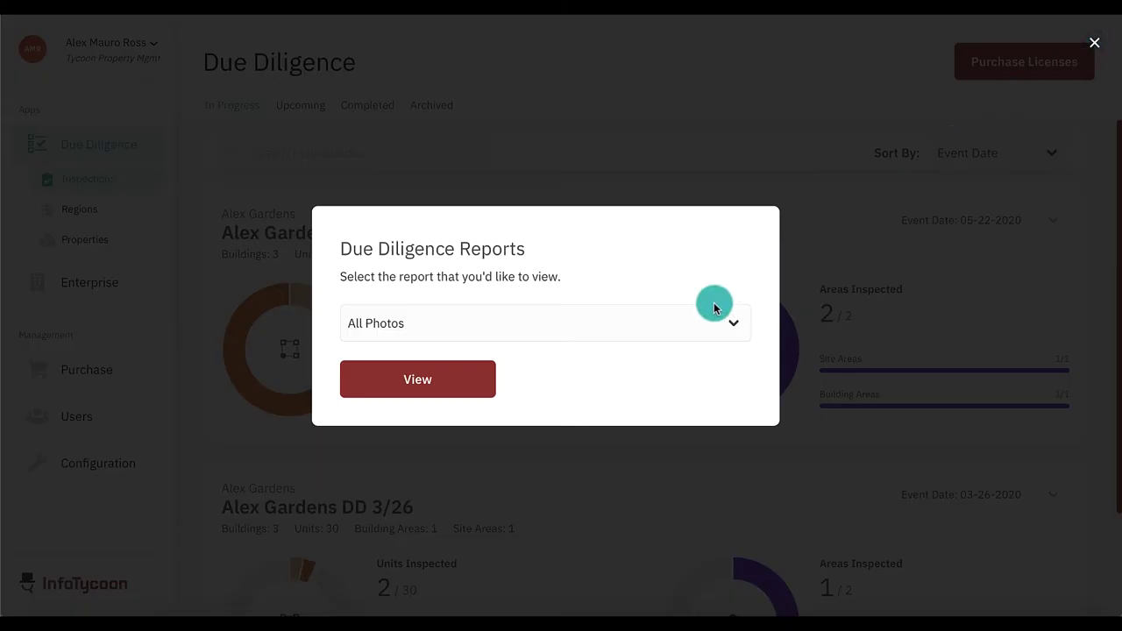
# Generate the All Comments report for the same inspection and look through the Building 1 comments.
pyautogui.click(715, 307)
pyautogui.press('Down')
pyautogui.press('Return')
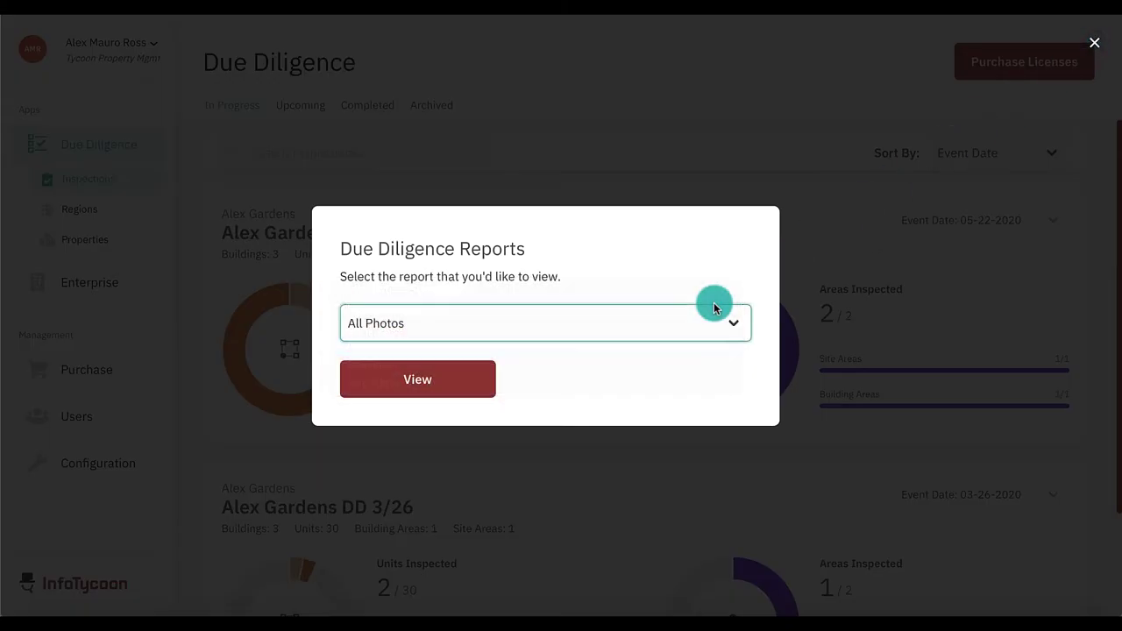
pyautogui.click(459, 379)
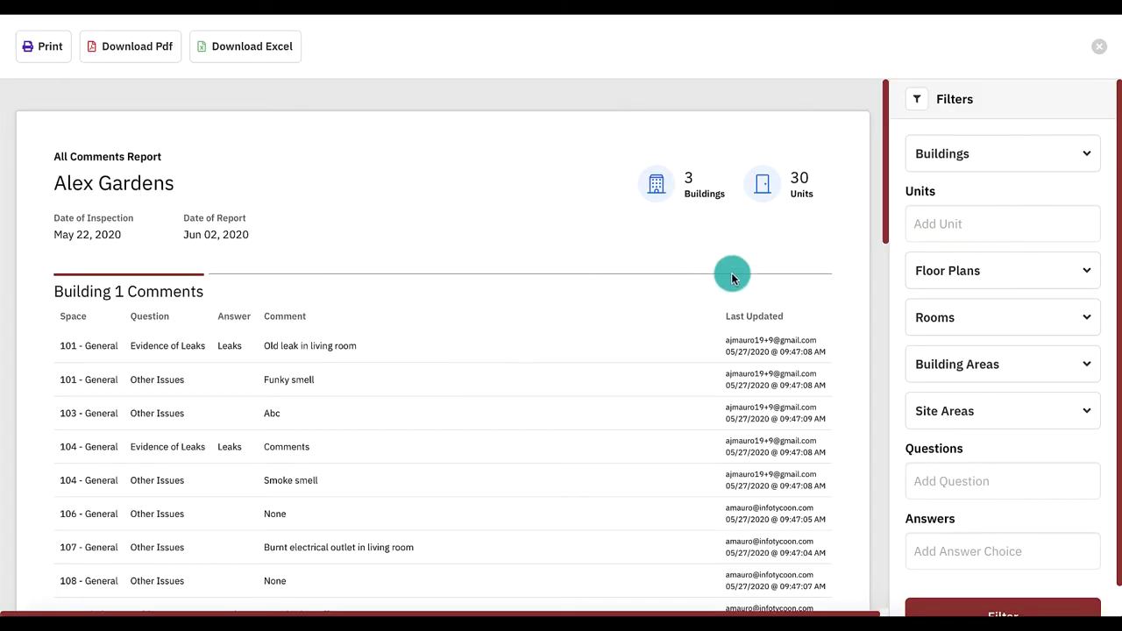
pyautogui.scroll(-1, 732, 272)
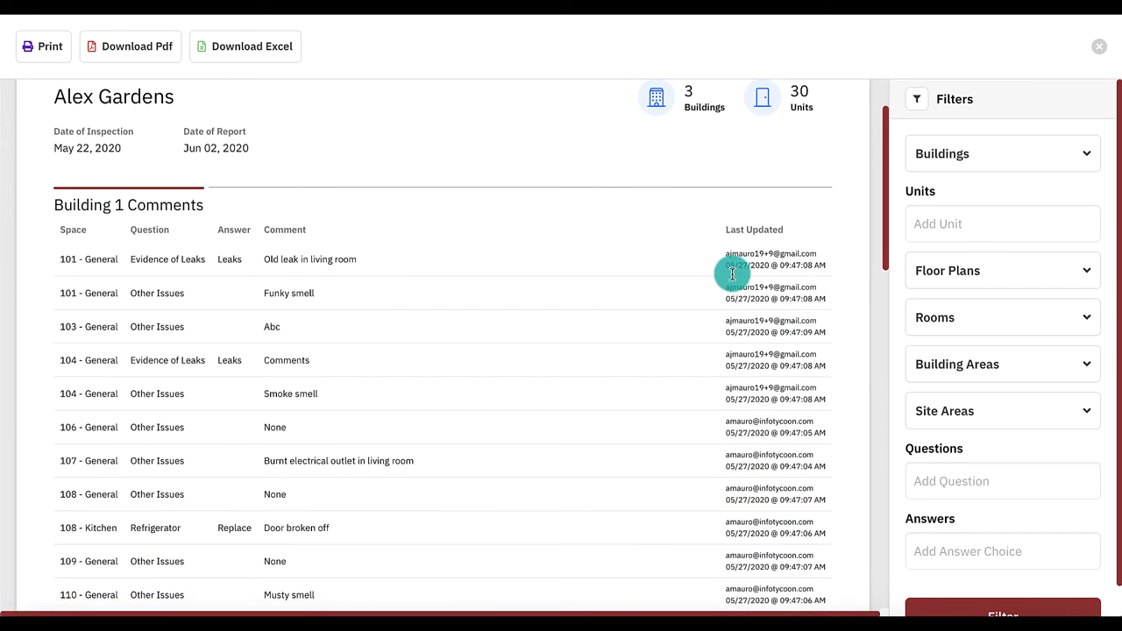
pyautogui.scroll(-1, 732, 276)
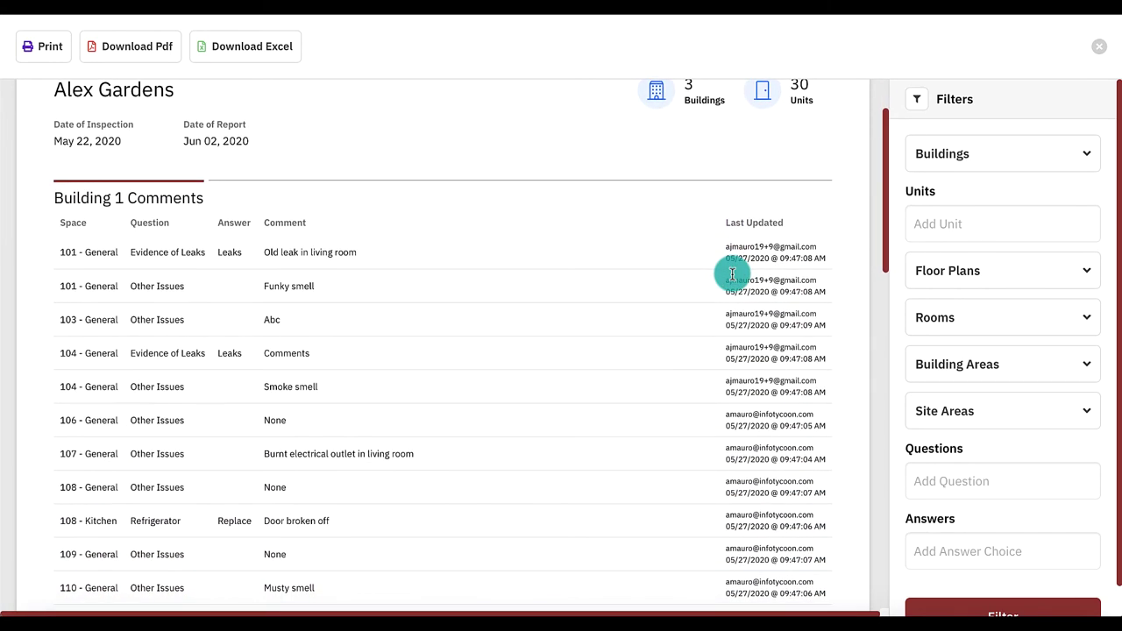
pyautogui.scroll(-1, 732, 274)
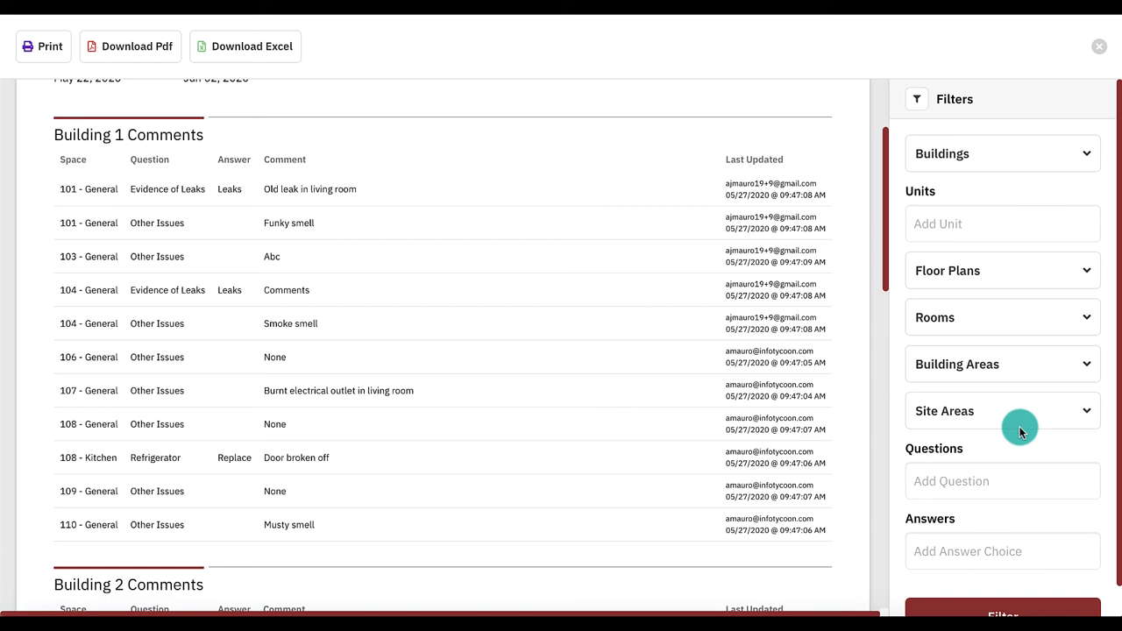
# Close the comments report and generate the All Data report for the inspection.
pyautogui.click(1099, 47)
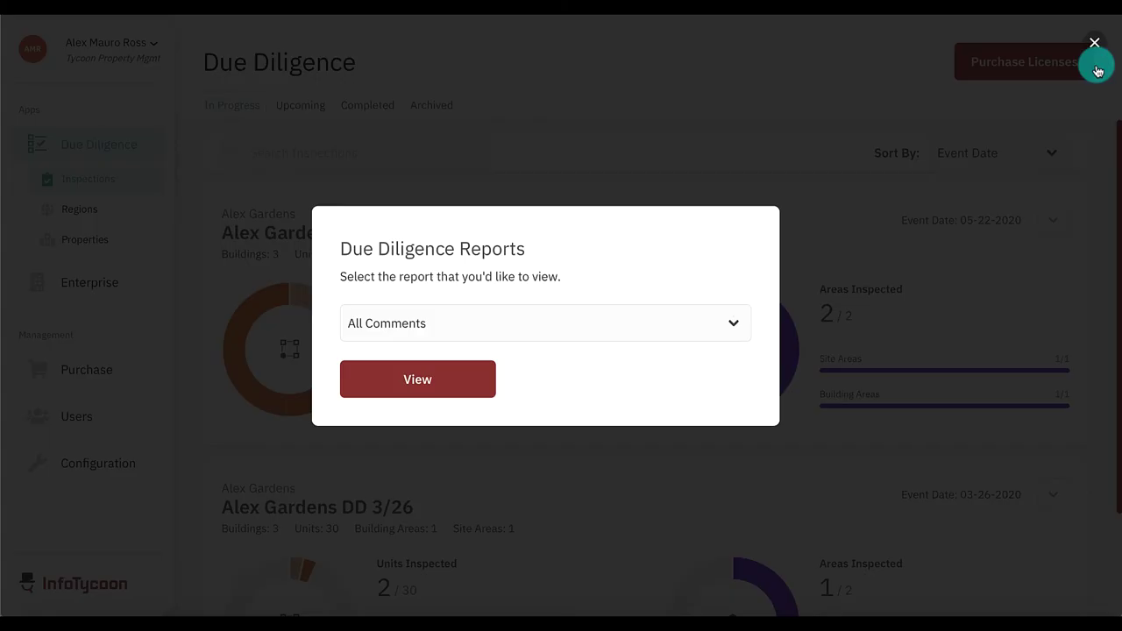
pyautogui.click(721, 323)
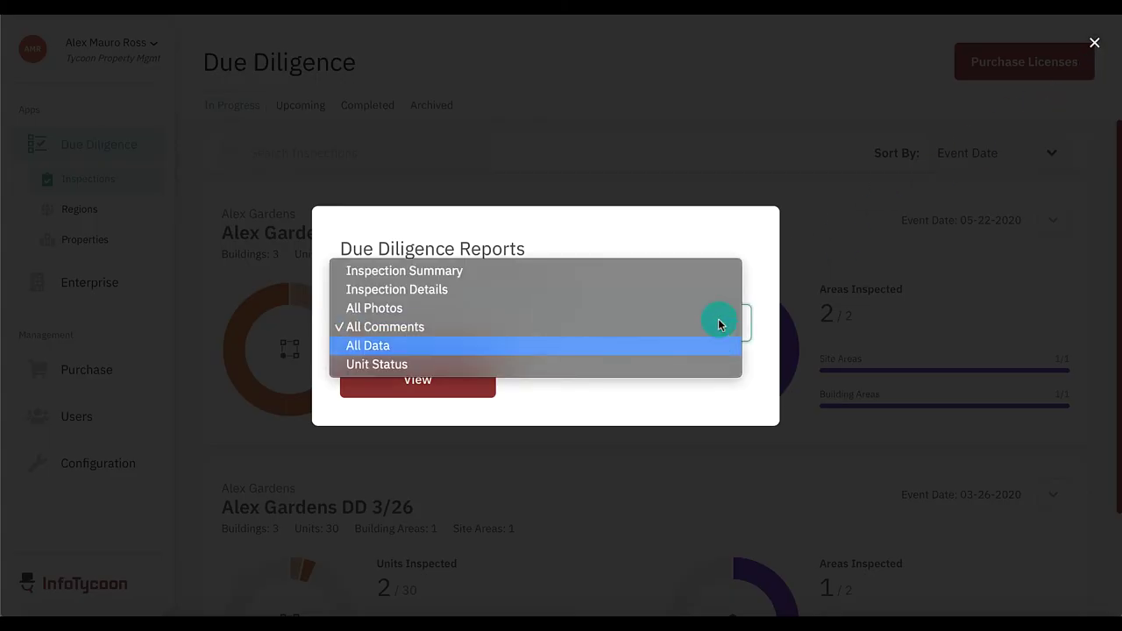
pyautogui.press('Return')
pyautogui.click(454, 373)
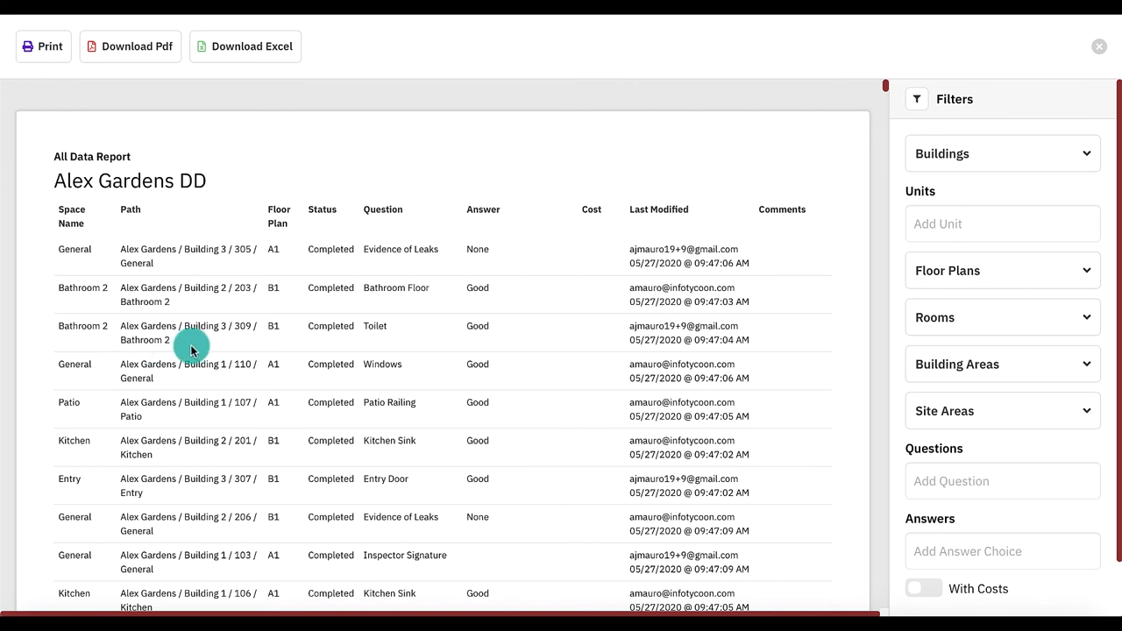
# Filter the All Data report to entries with costs and look over the listed rows.
pyautogui.scroll(-2, 903, 372)
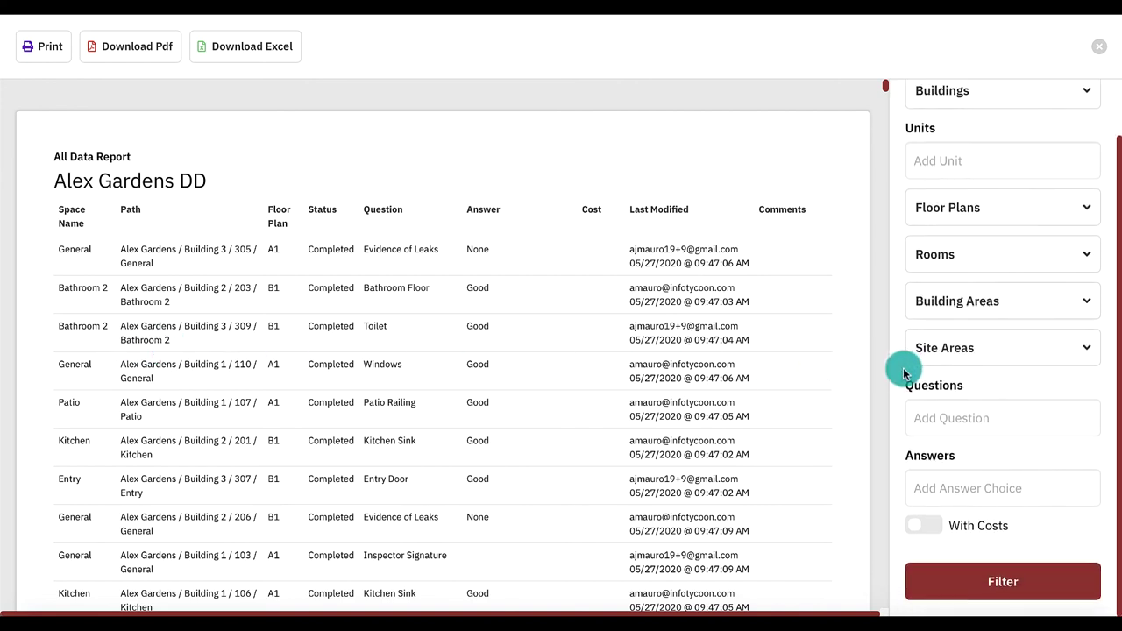
pyautogui.click(925, 520)
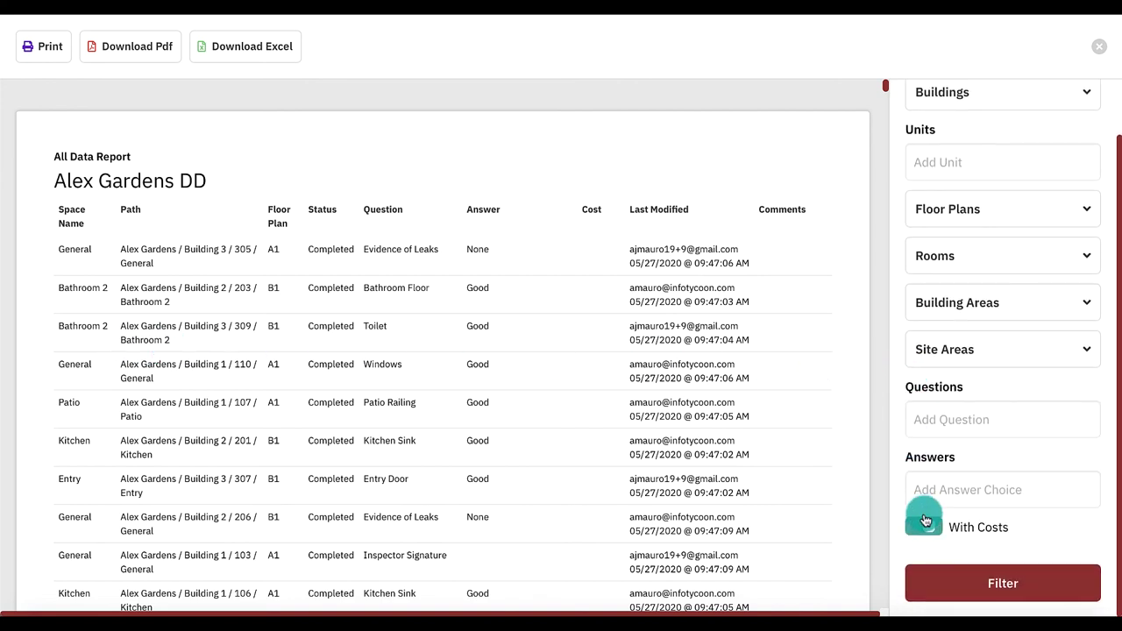
pyautogui.click(994, 585)
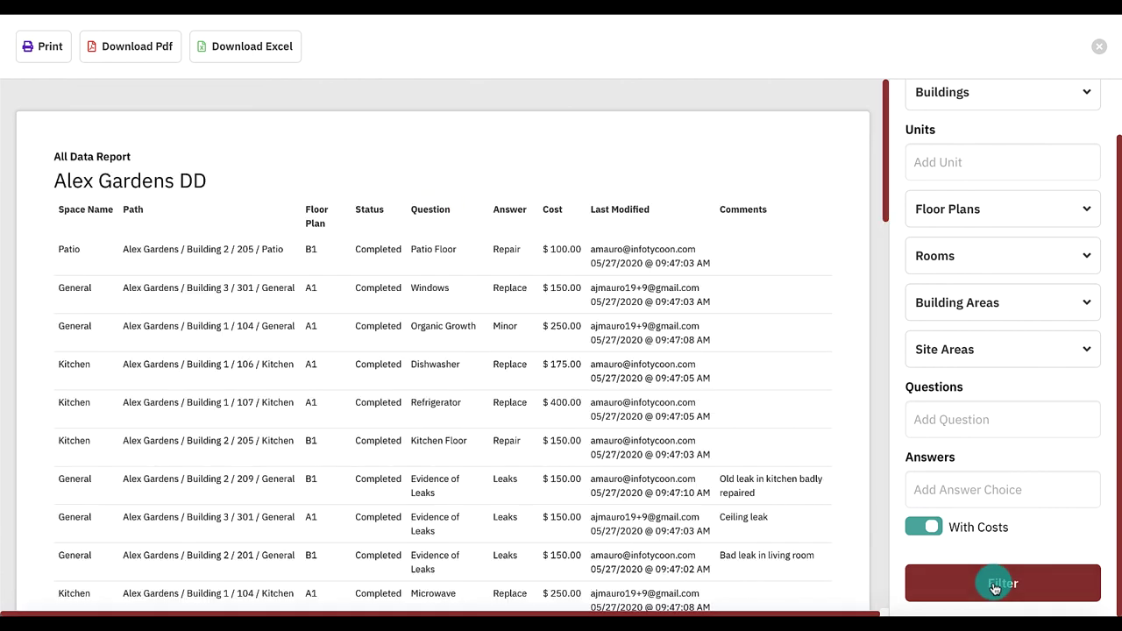
pyautogui.scroll(-1, 855, 490)
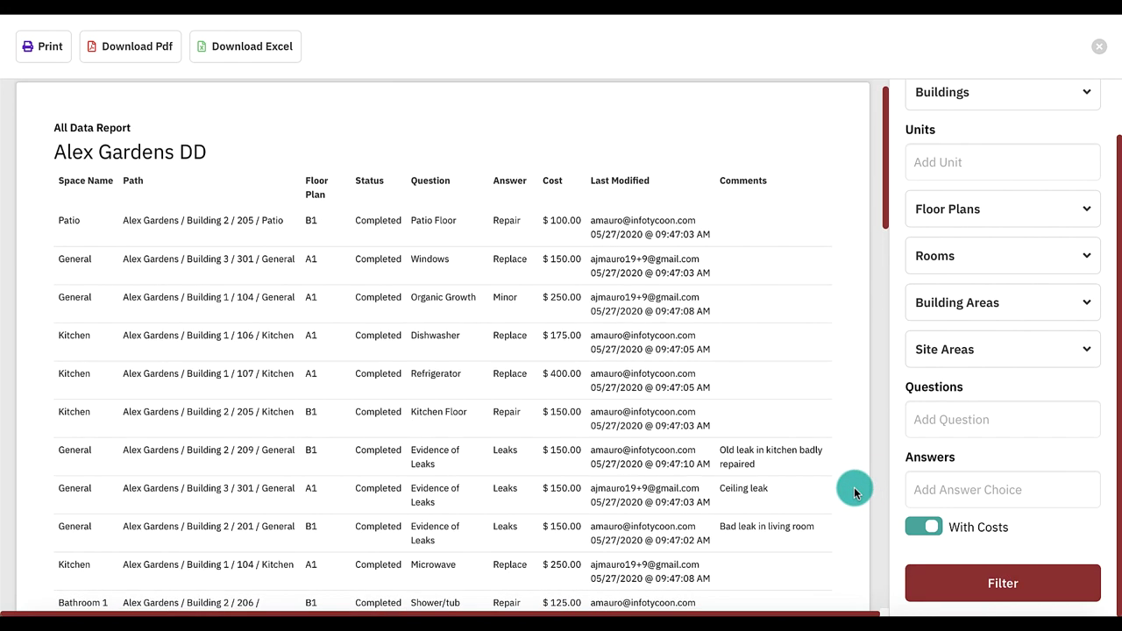